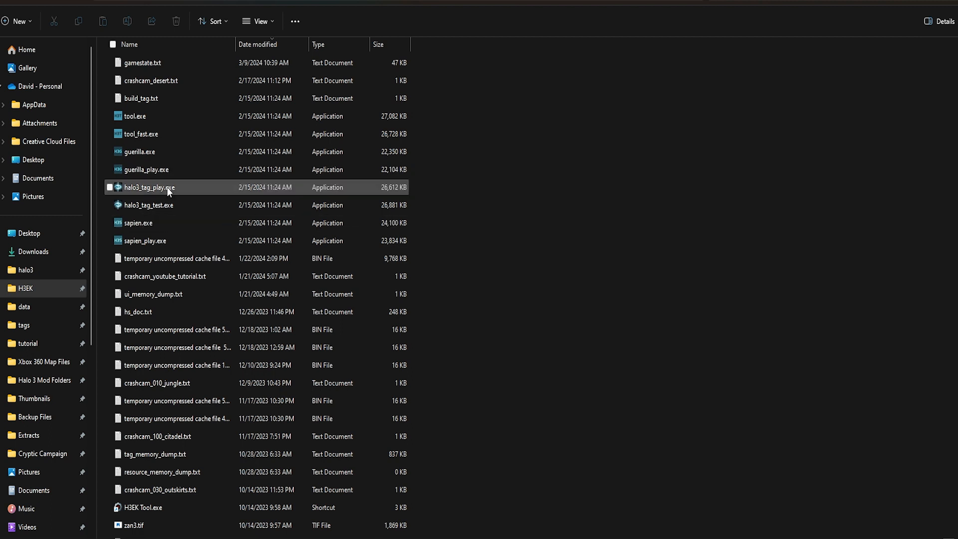
Select guerilla.exe in the H3EK folder and bring up its file options
{"action": "mouse_move", "coordinate": [144, 151]}
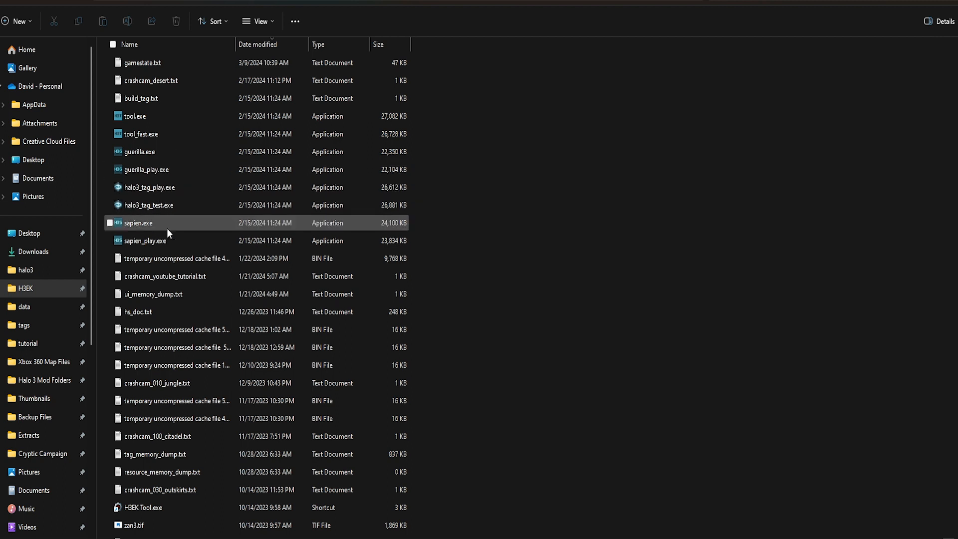
{"action": "right_click", "coordinate": [157, 156]}
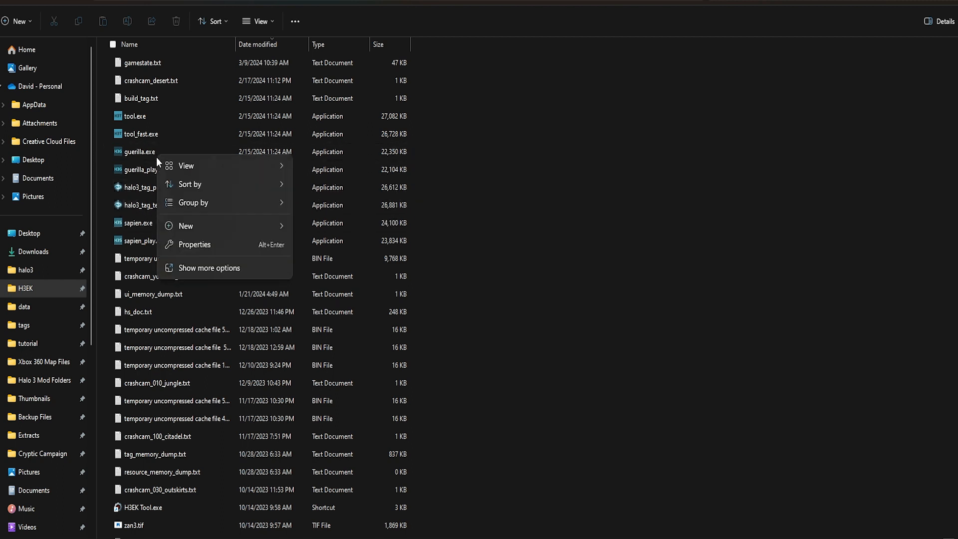
{"action": "left_click", "coordinate": [145, 152]}
{"action": "right_click", "coordinate": [146, 152]}
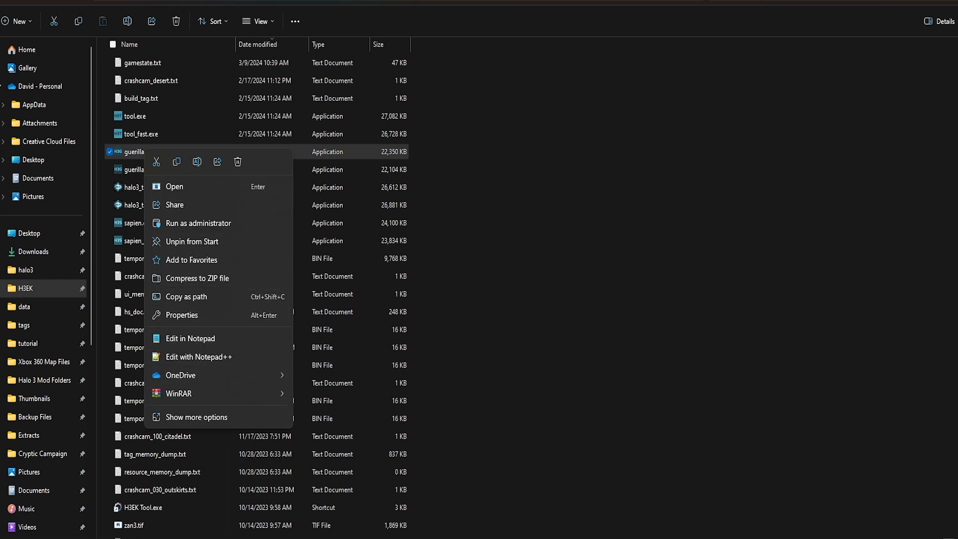
{"action": "mouse_move", "coordinate": [569, 538]}
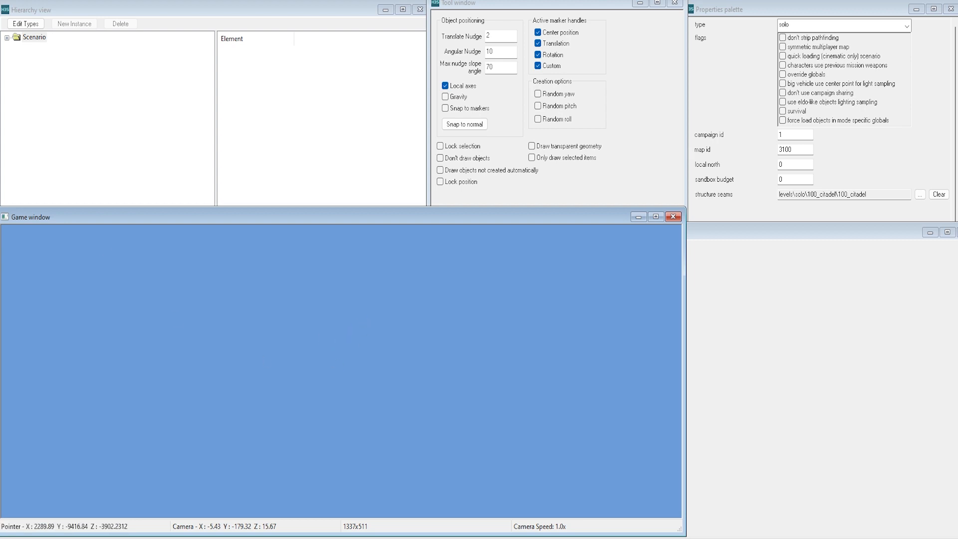
In Sapien, raise the camera speed and fly through the 100_citadel level to examine its cliffs, structures and parked aircraft
{"action": "middle_click_drag", "start_coordinate": [341, 371], "coordinate": [298, 314]}
{"action": "key", "text": "w"}
{"action": "key", "text": "shift"}
{"action": "key", "text": "w"}
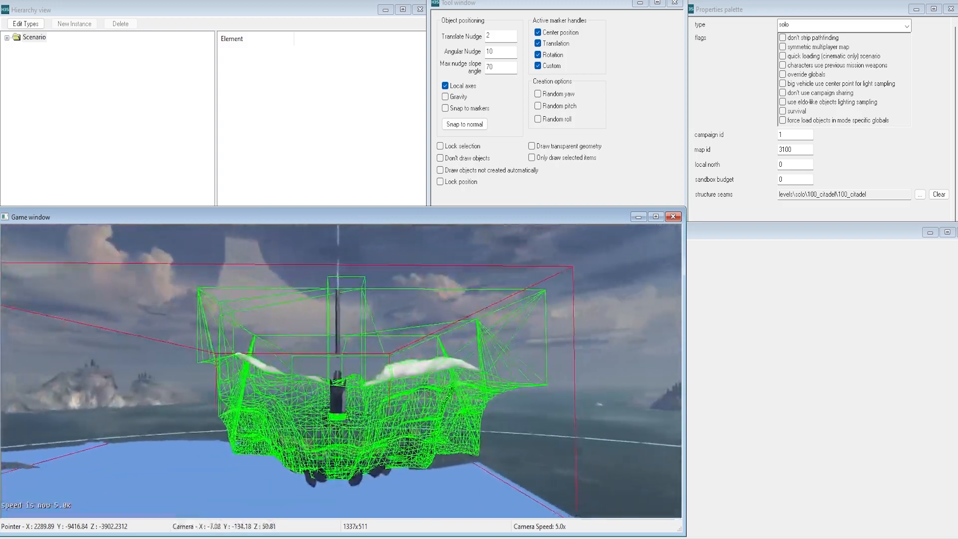
{"action": "key", "text": "w"}
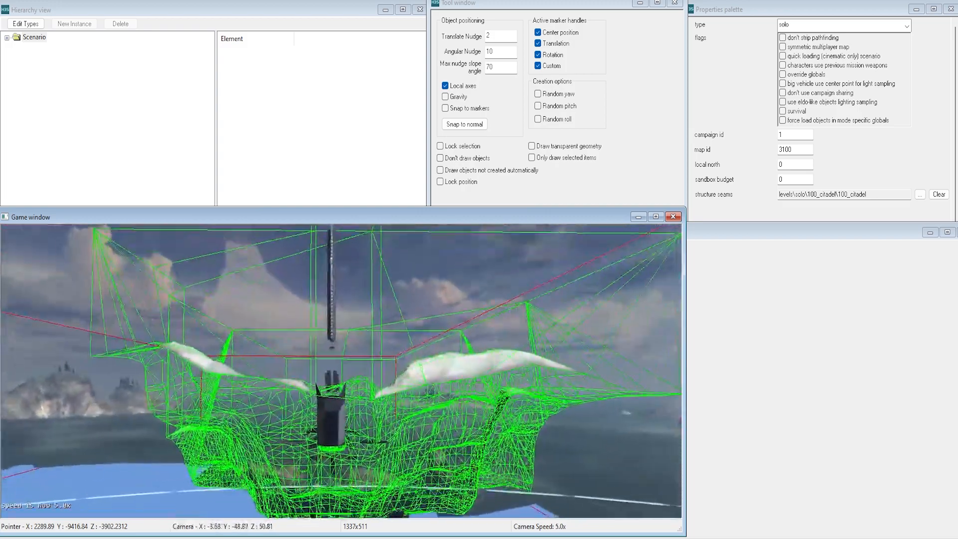
{"action": "key", "text": "w"}
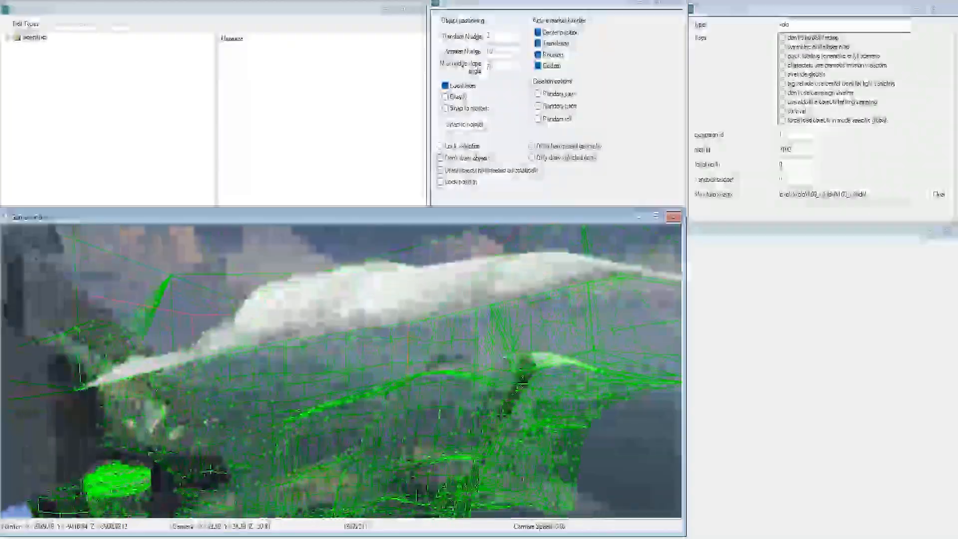
{"action": "key", "text": "w"}
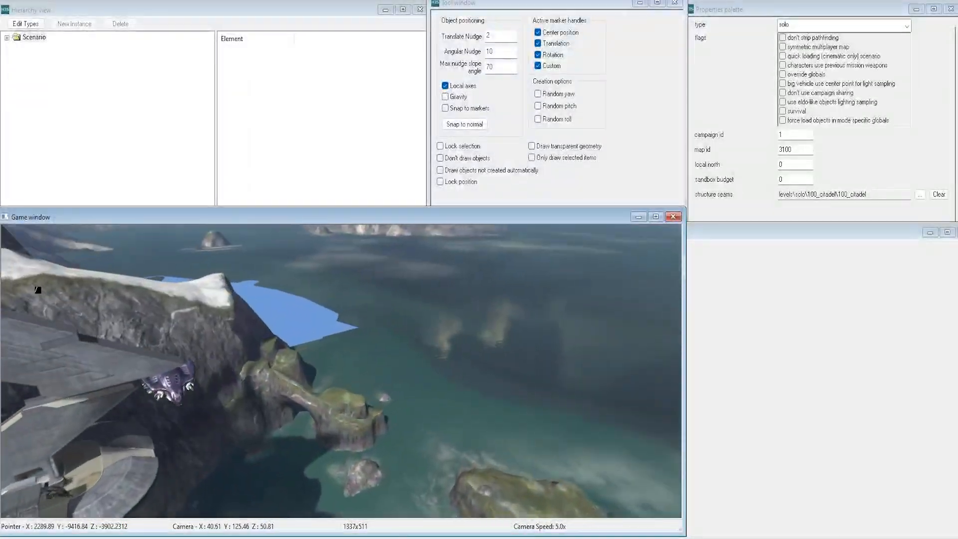
{"action": "key", "text": "w"}
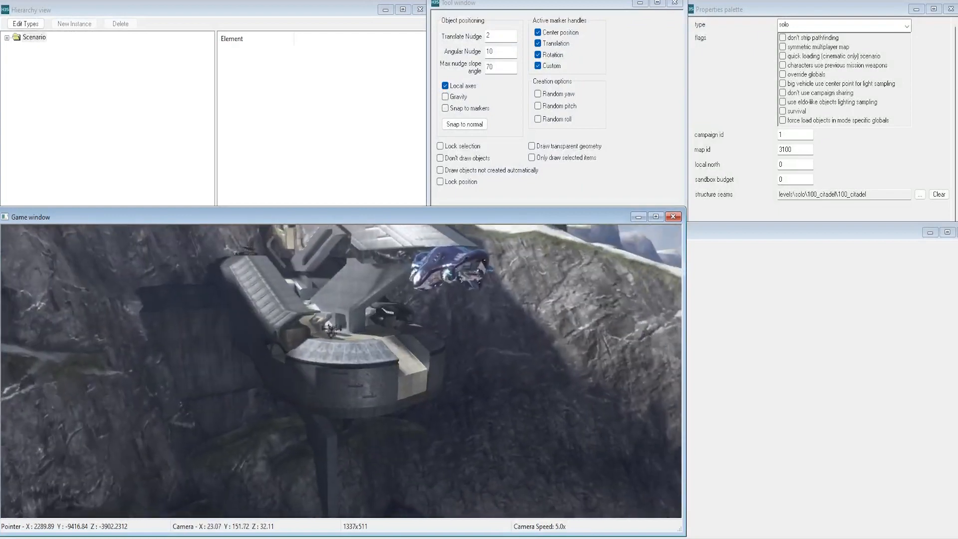
{"action": "key", "text": "shift"}
{"action": "key", "text": "w"}
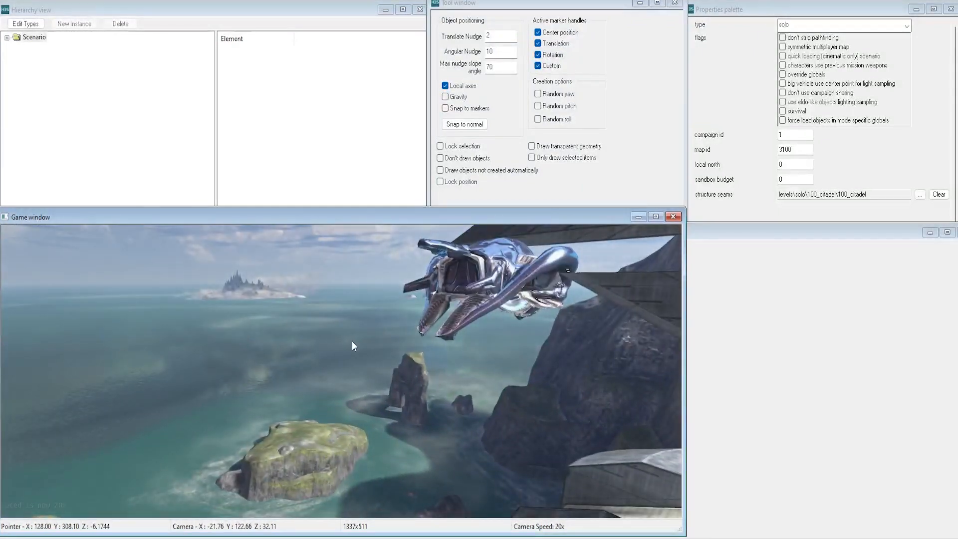
Switch the loaded zone set to all
{"action": "key", "text": "ctrl+b"}
{"action": "left_click", "coordinate": [427, 253]}
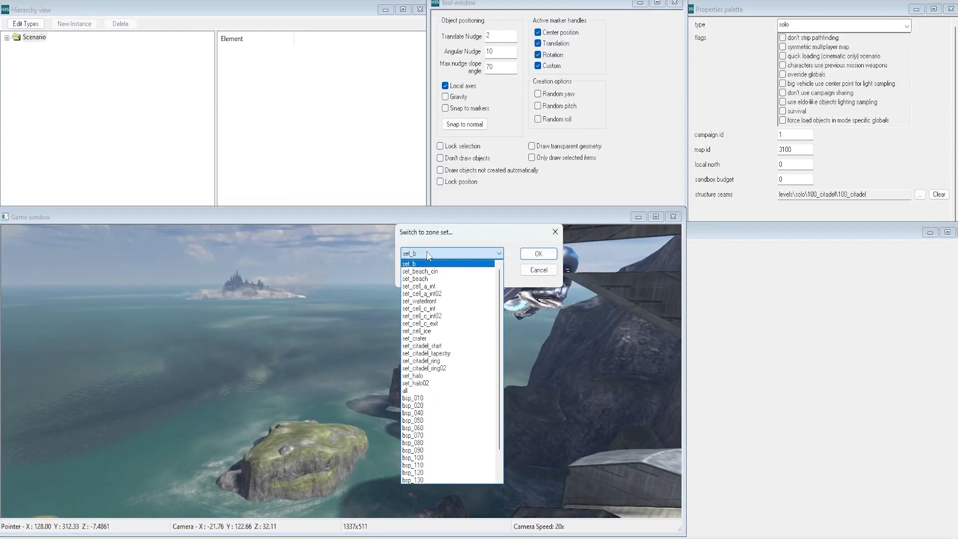
{"action": "left_click", "coordinate": [427, 253]}
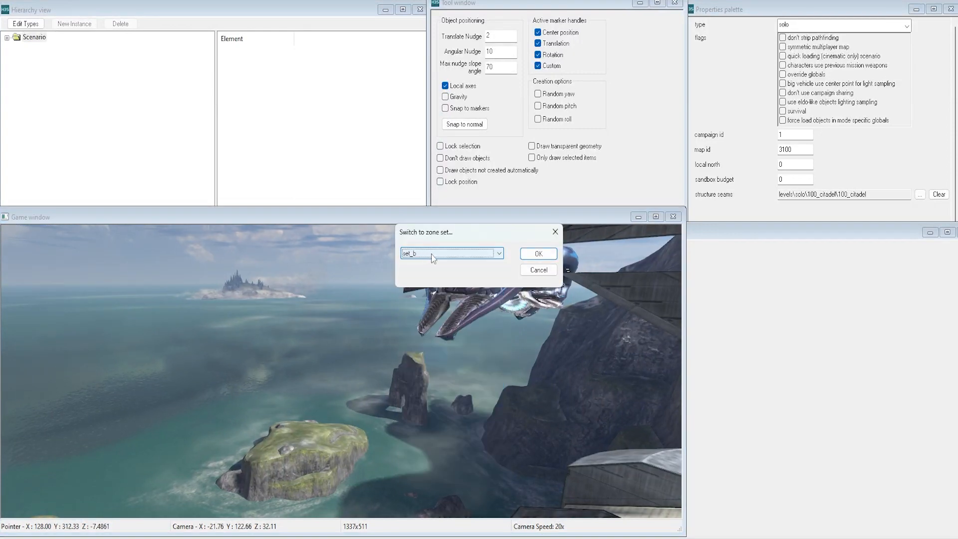
{"action": "left_click", "coordinate": [434, 258]}
{"action": "left_click", "coordinate": [442, 381]}
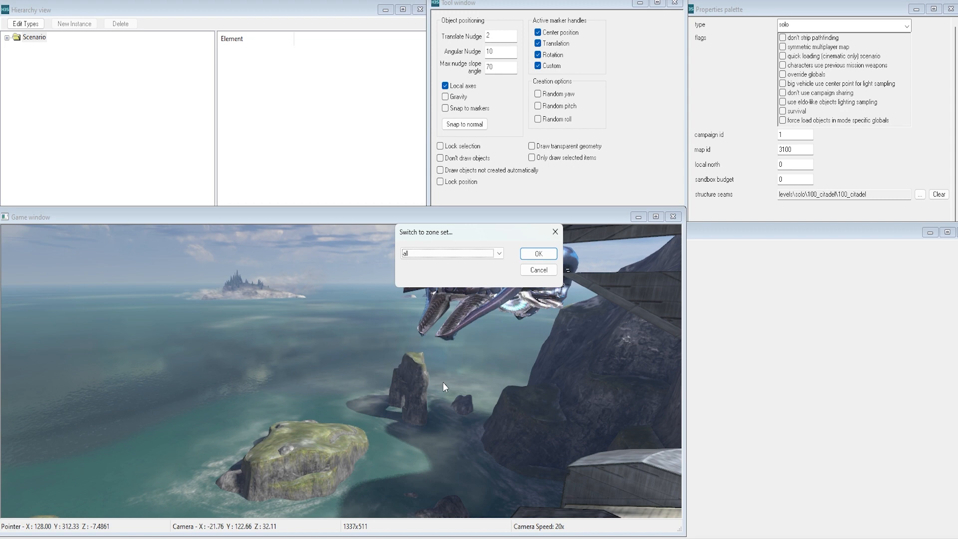
{"action": "left_click", "coordinate": [537, 254]}
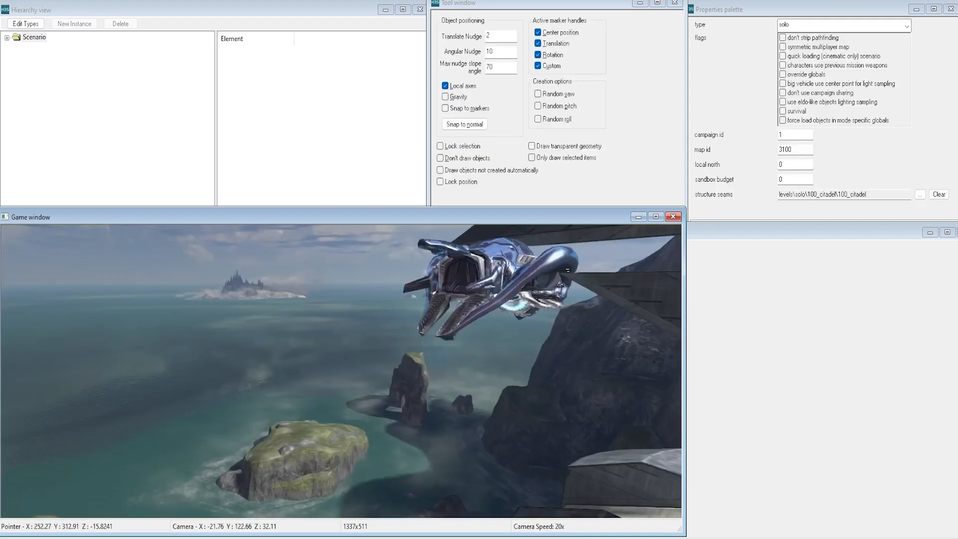
Go to the grassy shoreline, expand the Scenario hierarchy and open the editor for its object types
{"action": "middle_click_drag", "start_coordinate": [342, 371], "coordinate": [440, 334]}
{"action": "key", "text": "w"}
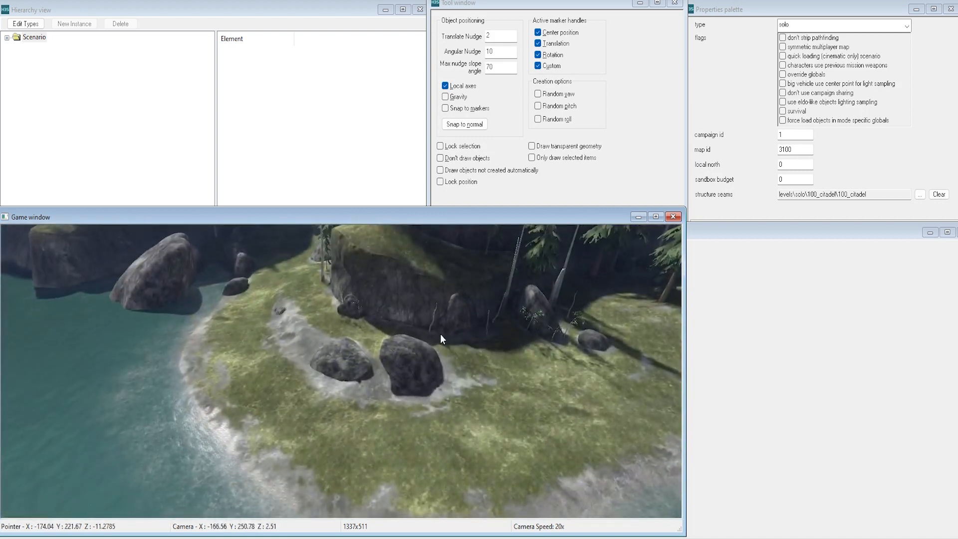
{"action": "left_click", "coordinate": [6, 39]}
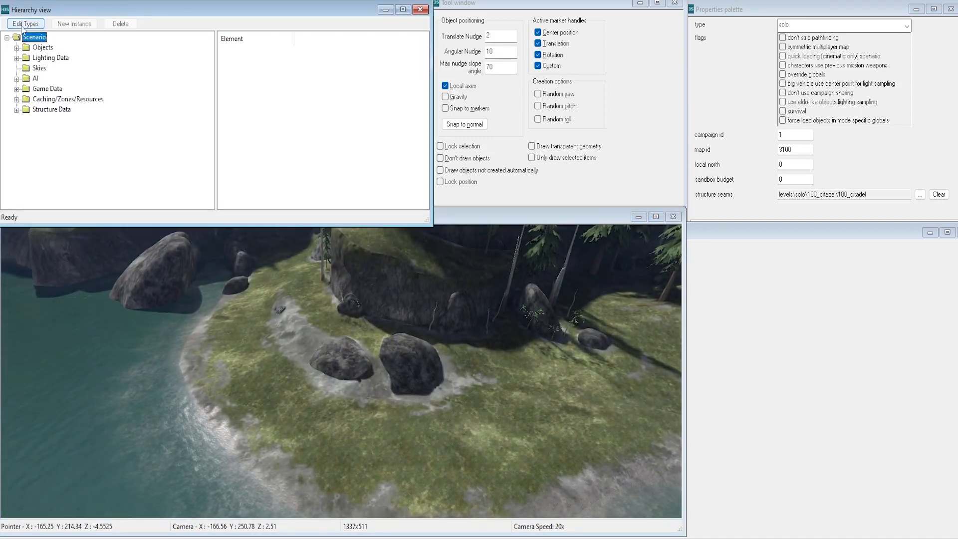
{"action": "left_click", "coordinate": [32, 25]}
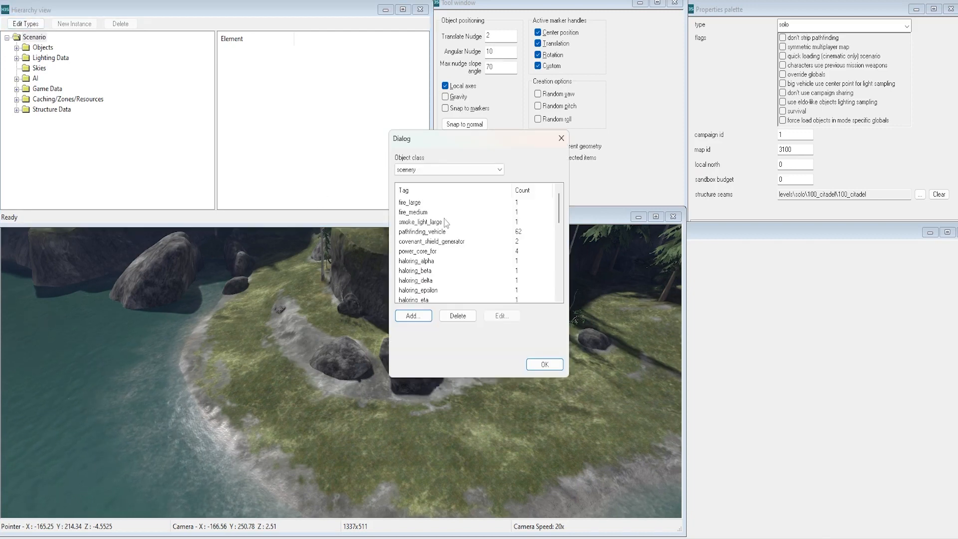
Set the object class to vehicle in the type editor
{"action": "left_click", "coordinate": [425, 169]}
{"action": "left_click", "coordinate": [409, 177]}
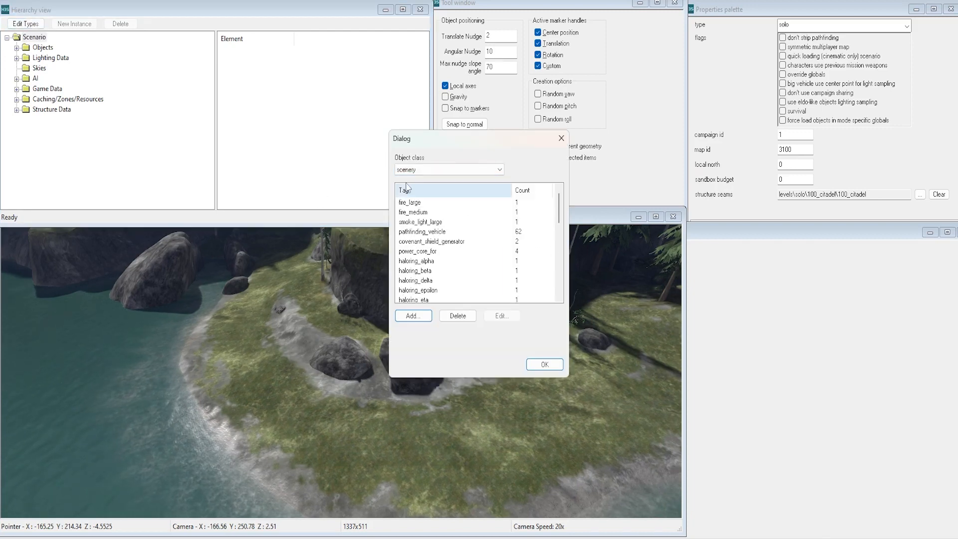
{"action": "mouse_move", "coordinate": [569, 538]}
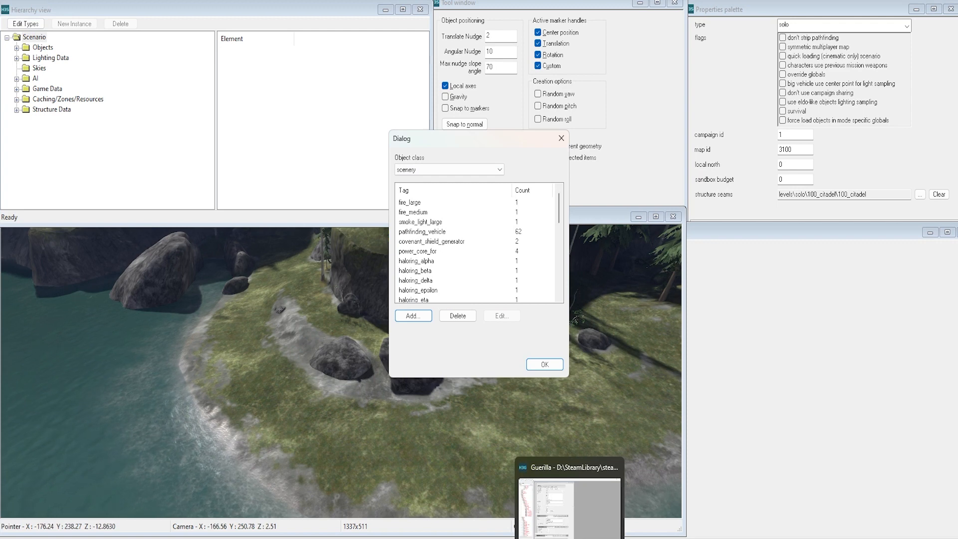
{"action": "left_click", "coordinate": [466, 169]}
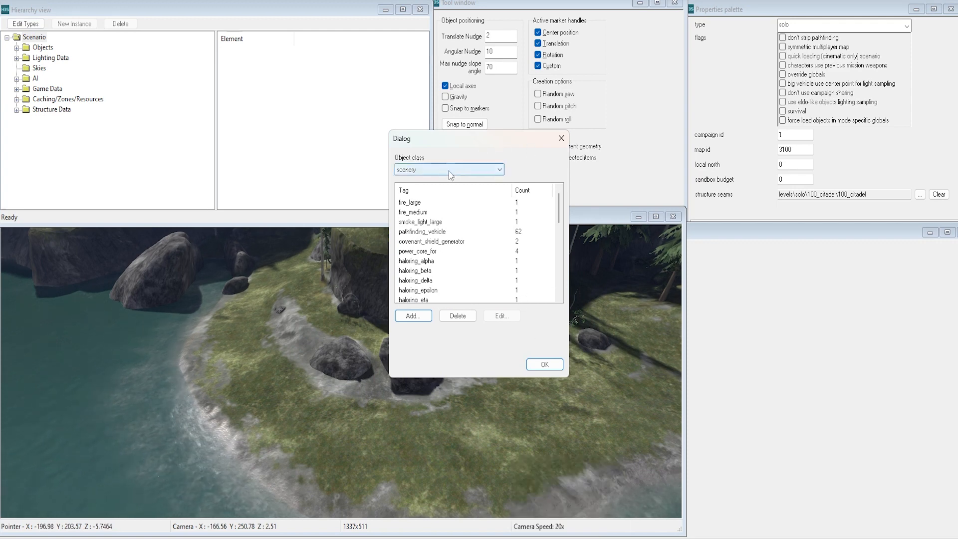
{"action": "left_click", "coordinate": [421, 210]}
{"action": "scroll", "coordinate": [415, 168], "scroll_direction": "up", "scroll_amount": 2}
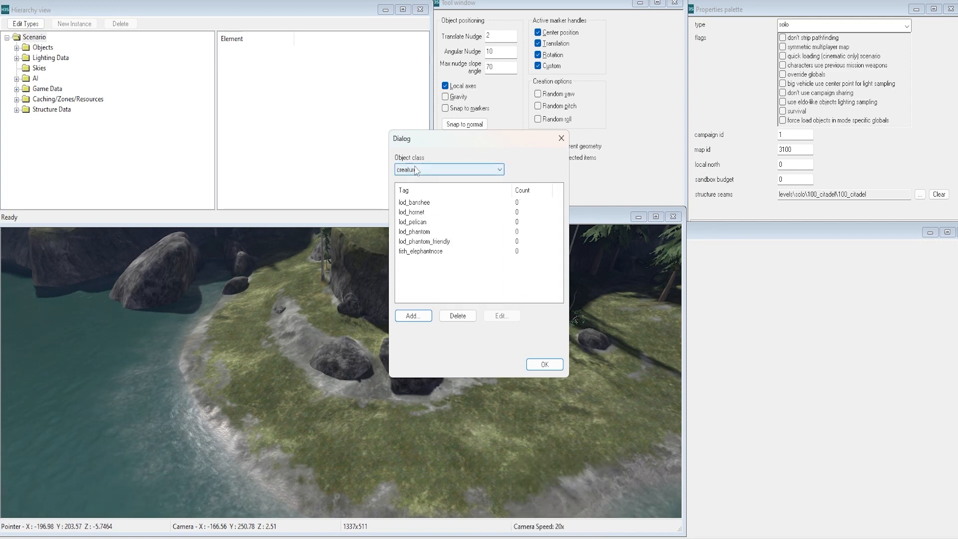
{"action": "left_click", "coordinate": [410, 171]}
{"action": "left_click", "coordinate": [409, 202]}
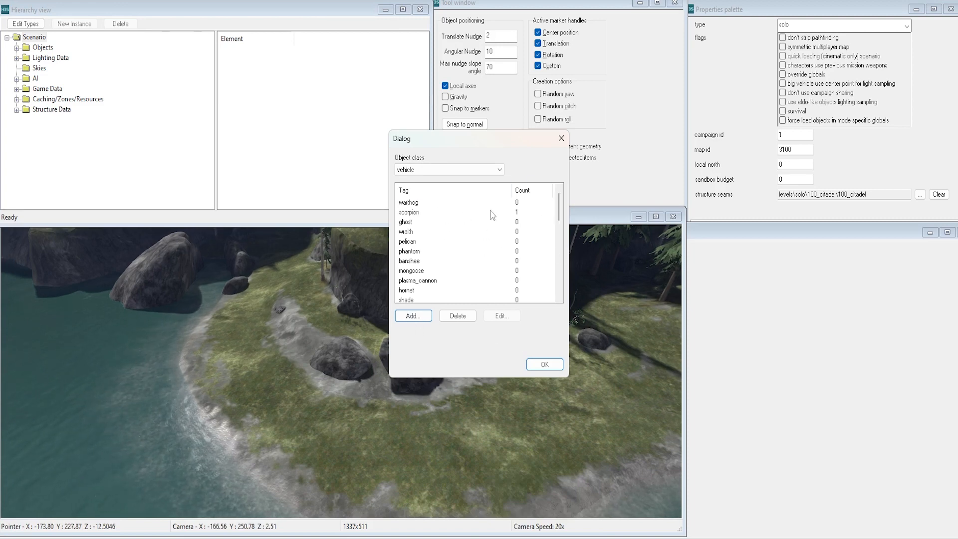
Review the scenario's existing vehicle tags and expand the AI folder in the hierarchy
{"action": "left_click_drag", "start_coordinate": [559, 207], "coordinate": [559, 304]}
{"action": "left_click", "coordinate": [417, 244]}
{"action": "left_click", "coordinate": [413, 261]}
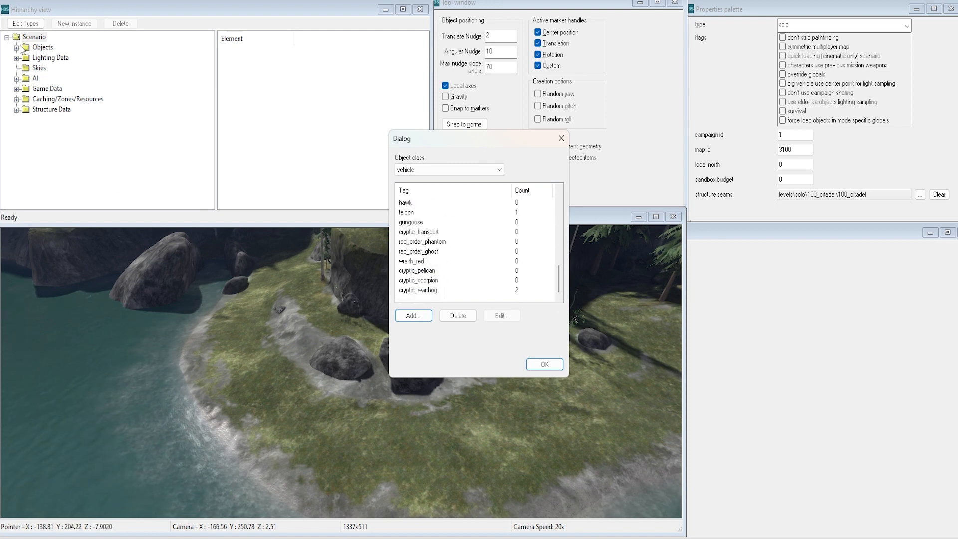
{"action": "left_click", "coordinate": [16, 78]}
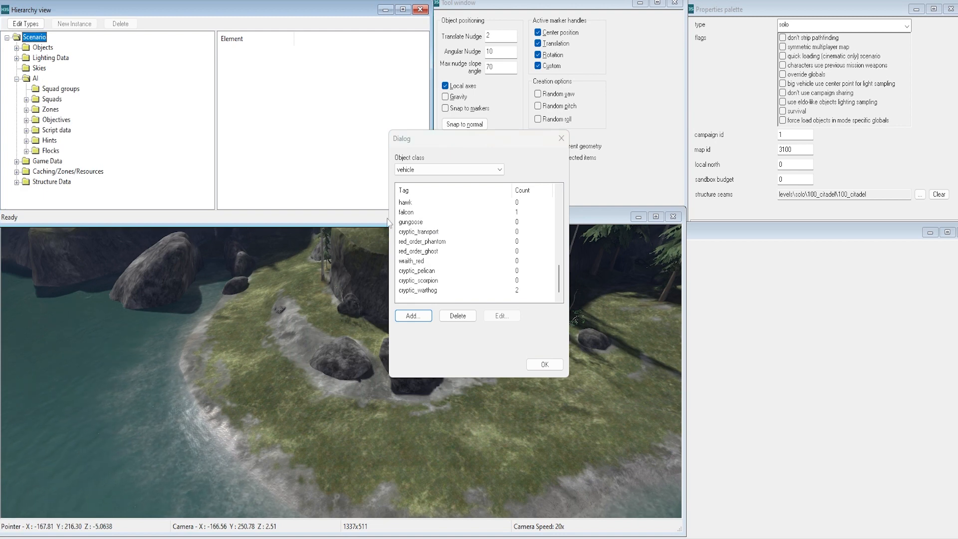
{"action": "left_click", "coordinate": [410, 222]}
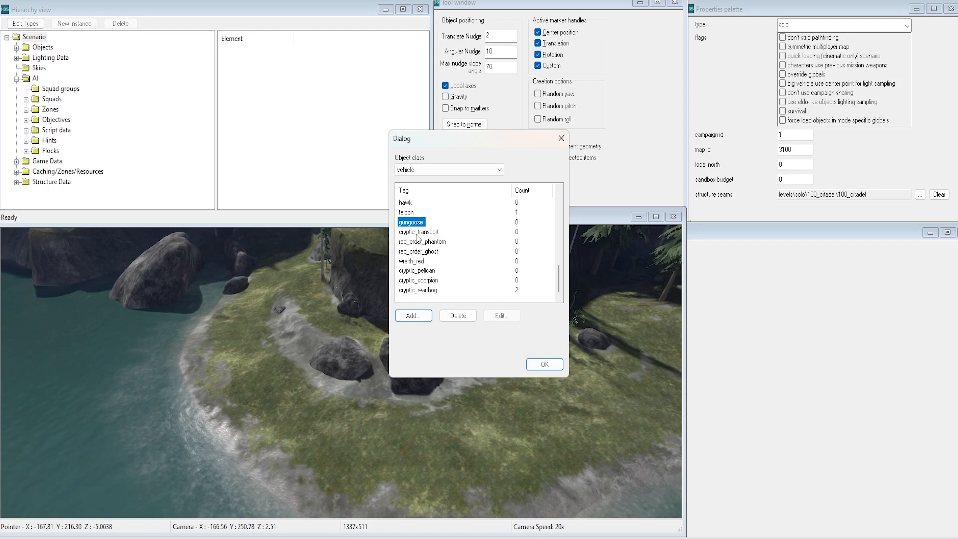
{"action": "left_click", "coordinate": [418, 232]}
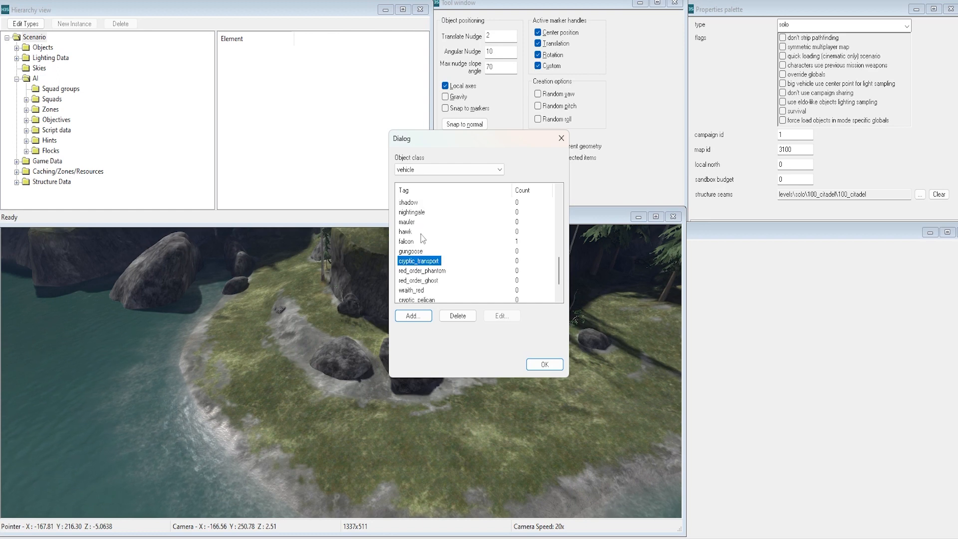
Add vulture.vehicle from the vehicles\vulture folder to the scenario's vehicle types and close the type editor
{"action": "left_click", "coordinate": [415, 320]}
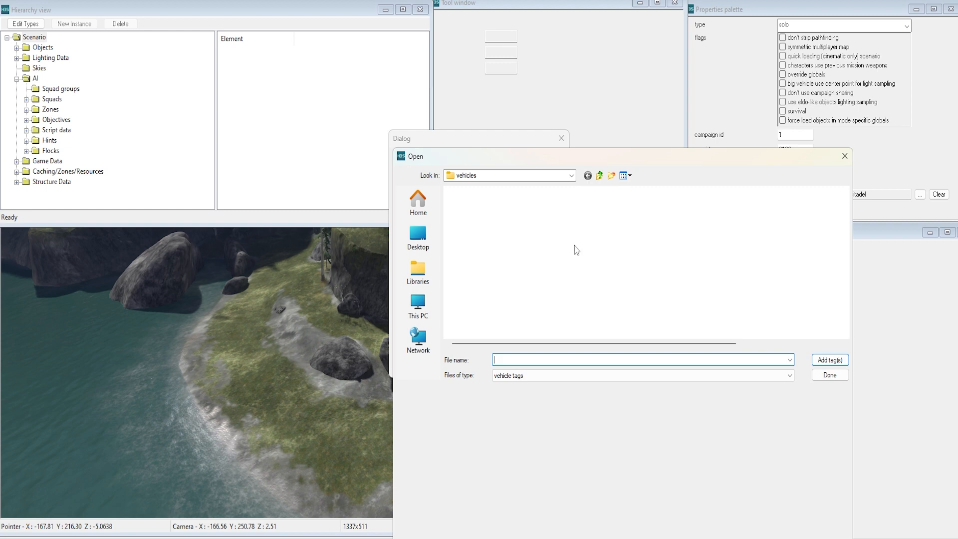
{"action": "scroll", "coordinate": [522, 289], "scroll_direction": "down", "scroll_amount": 10}
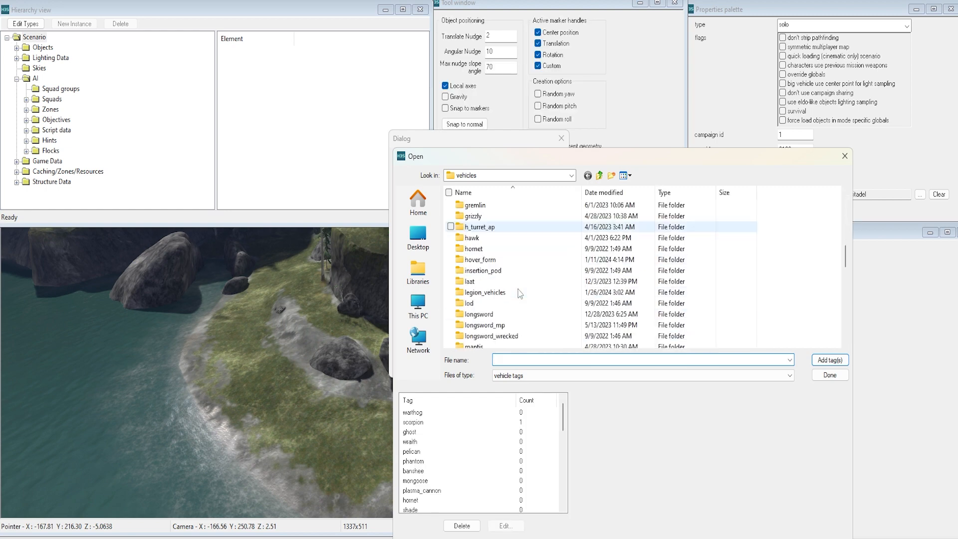
{"action": "scroll", "coordinate": [519, 293], "scroll_direction": "down", "scroll_amount": 10}
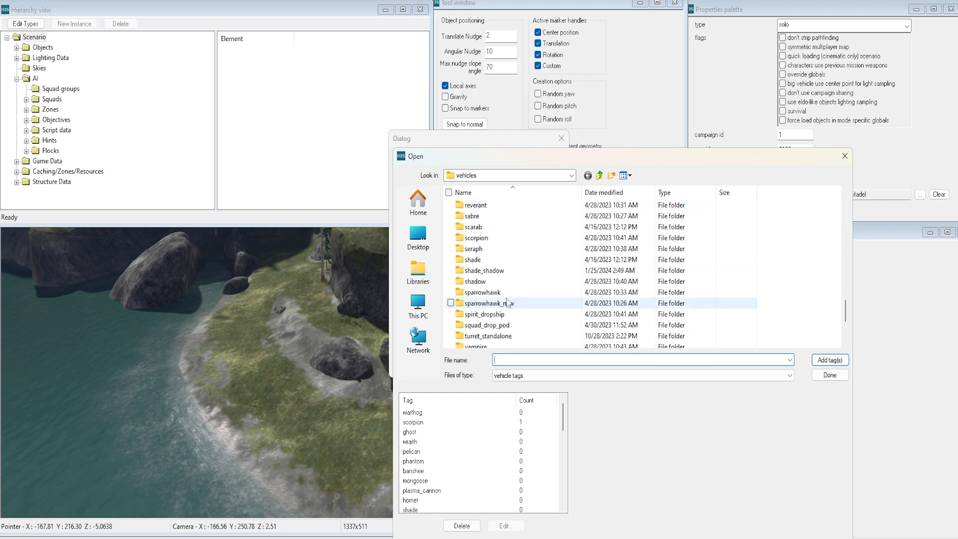
{"action": "scroll", "coordinate": [507, 303], "scroll_direction": "down", "scroll_amount": 5}
{"action": "double_click", "coordinate": [479, 249]}
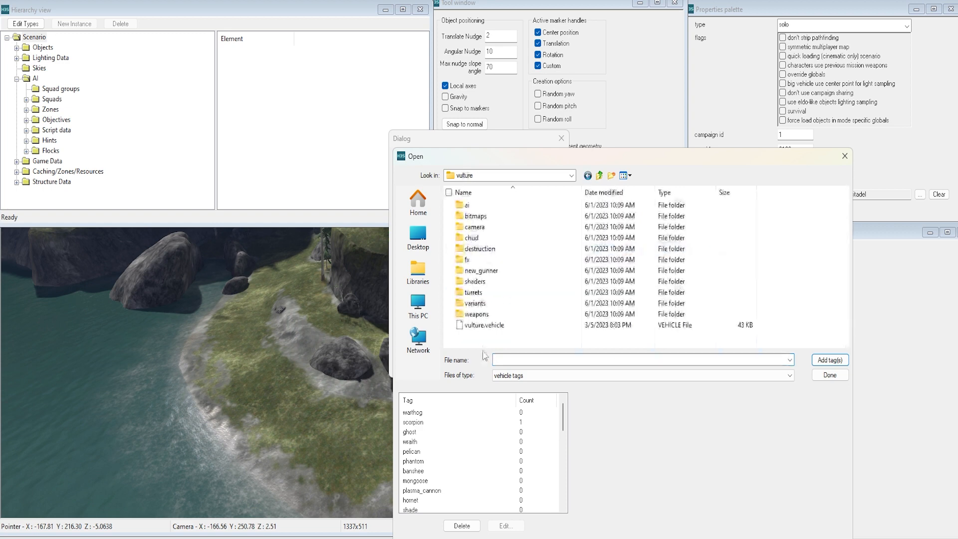
{"action": "left_click", "coordinate": [482, 325]}
{"action": "left_click", "coordinate": [822, 361]}
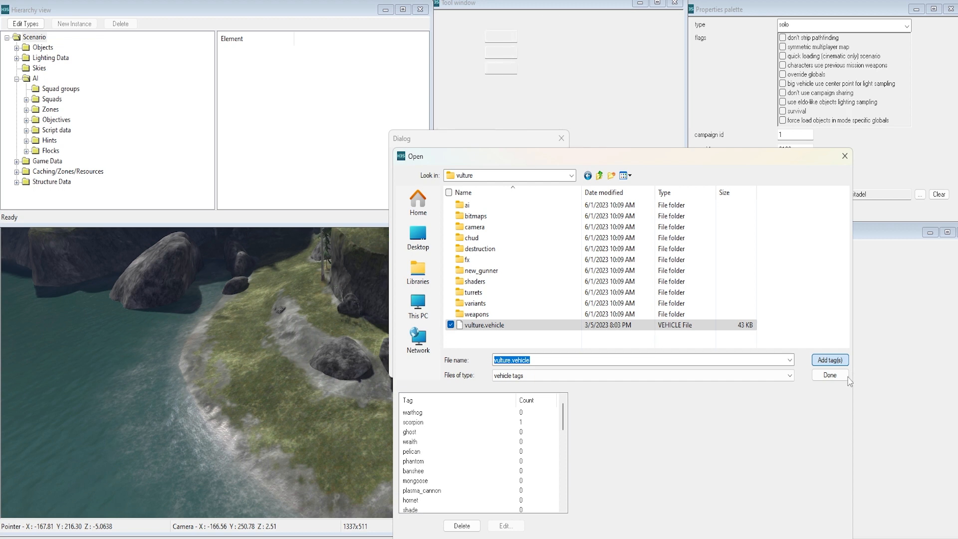
{"action": "left_click", "coordinate": [830, 374]}
{"action": "left_click", "coordinate": [547, 365]}
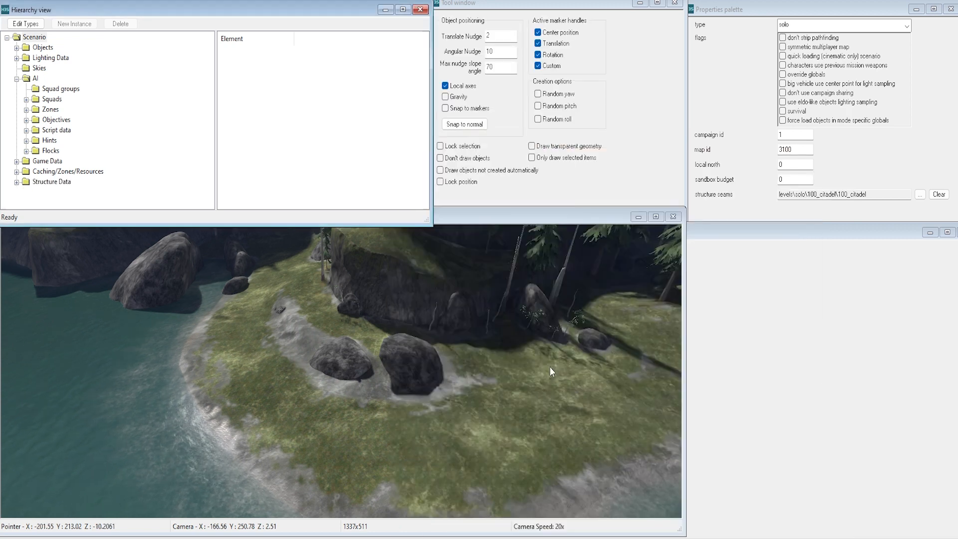
Expand the AI squads and open the CellB squad folder
{"action": "left_click", "coordinate": [26, 99]}
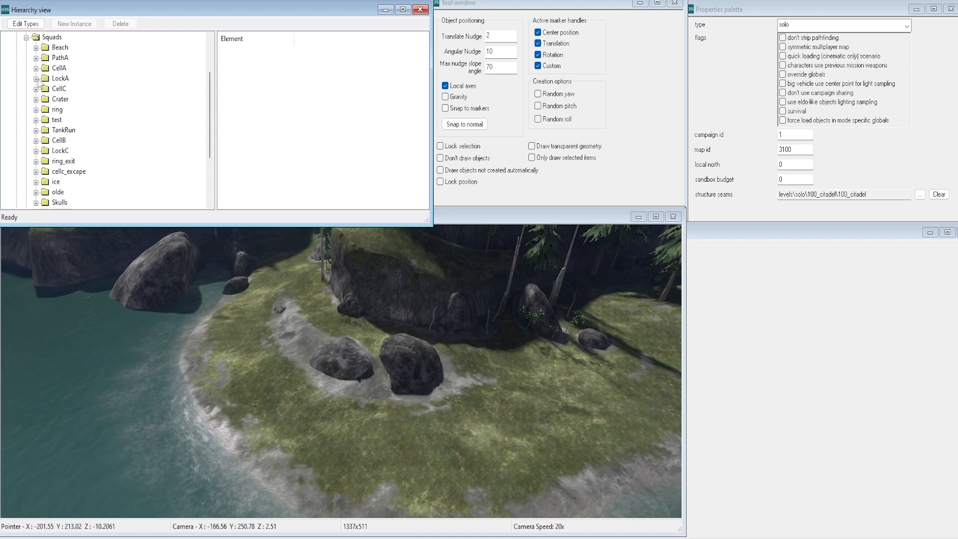
{"action": "scroll", "coordinate": [48, 134], "scroll_direction": "down", "scroll_amount": 1}
{"action": "scroll", "coordinate": [55, 145], "scroll_direction": "up", "scroll_amount": 1}
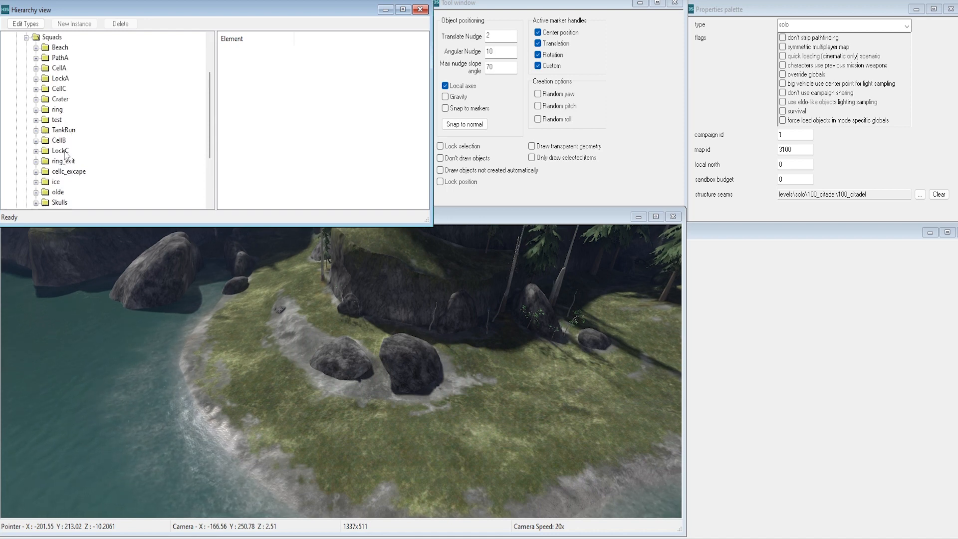
{"action": "double_click", "coordinate": [59, 140]}
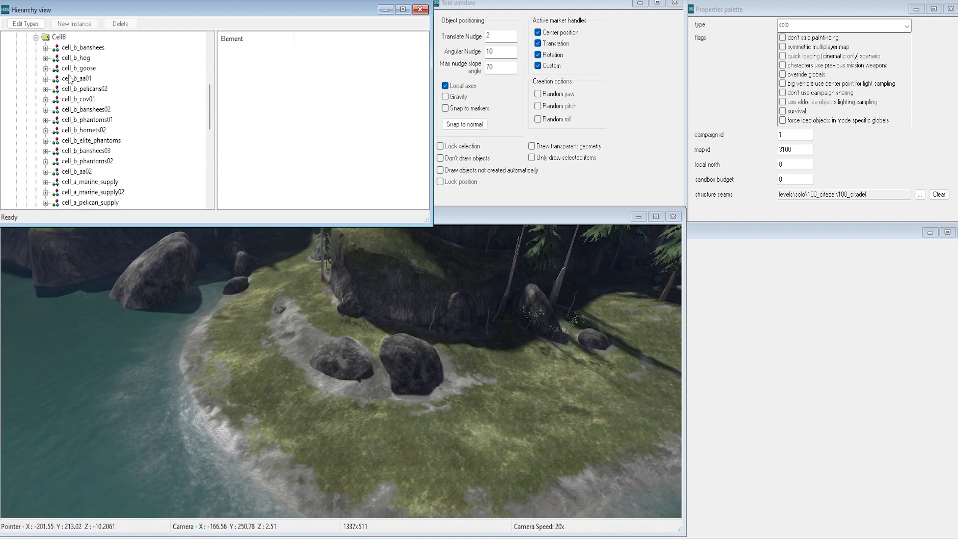
Set the vehicle type of the marine_pilot fire team in squad cell_b_hornets01a to the newly added vulture
{"action": "scroll", "coordinate": [70, 83], "scroll_direction": "down", "scroll_amount": 4}
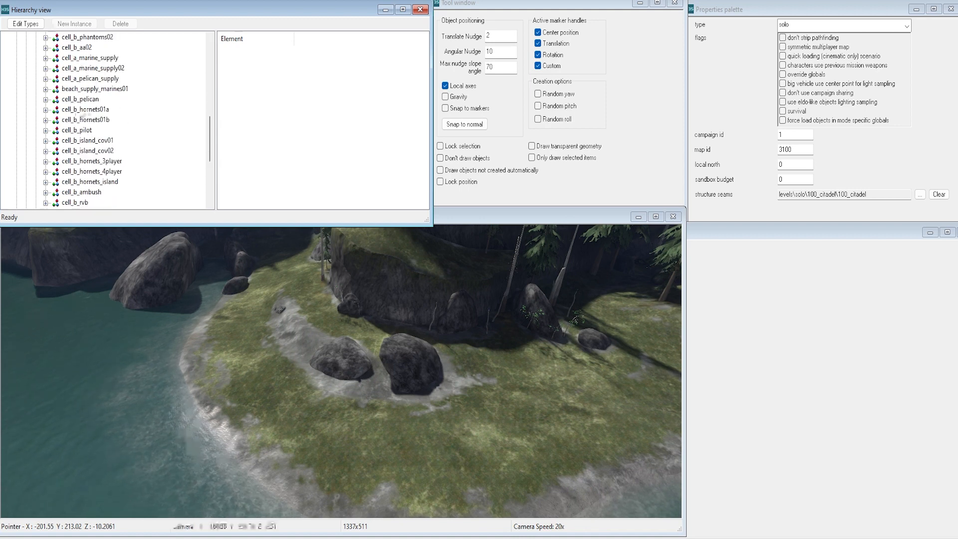
{"action": "left_click", "coordinate": [85, 109]}
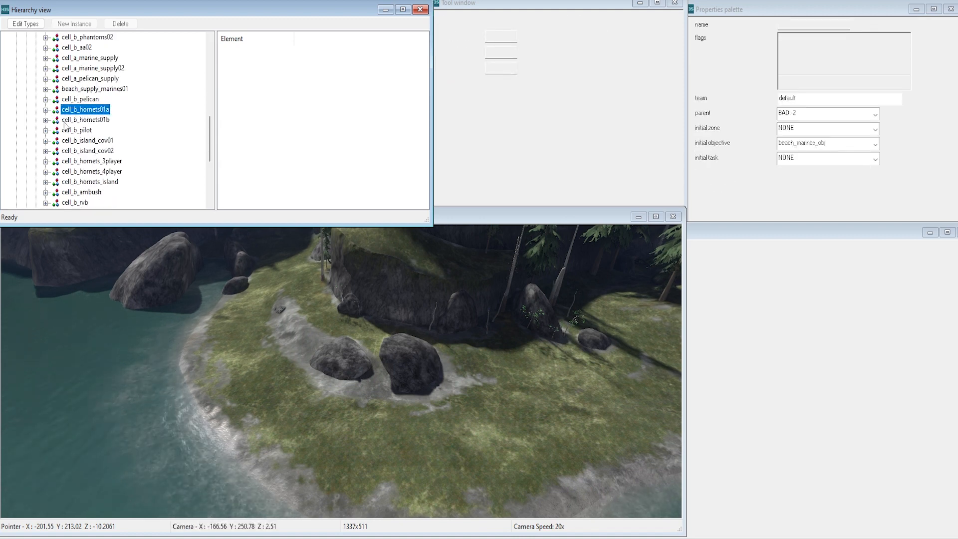
{"action": "left_click", "coordinate": [65, 140]}
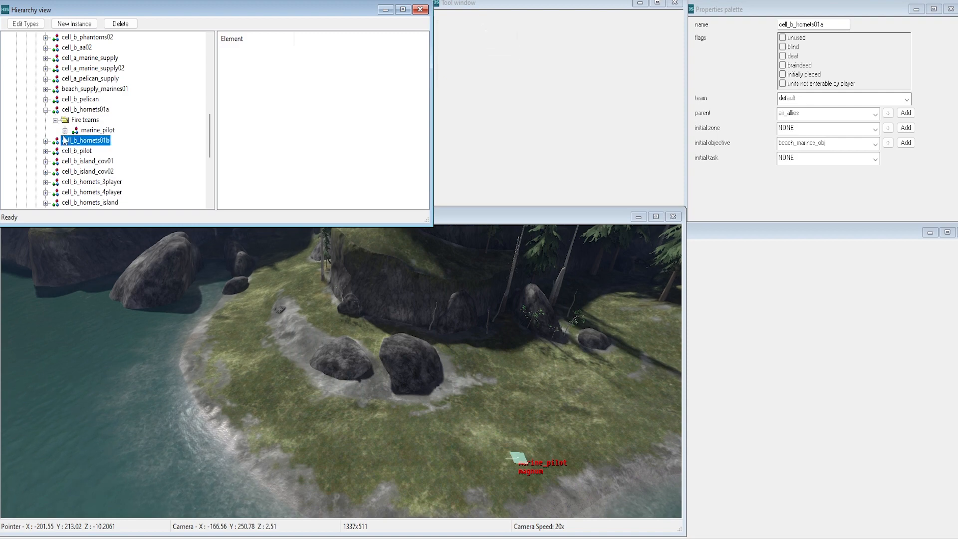
{"action": "left_click", "coordinate": [65, 131]}
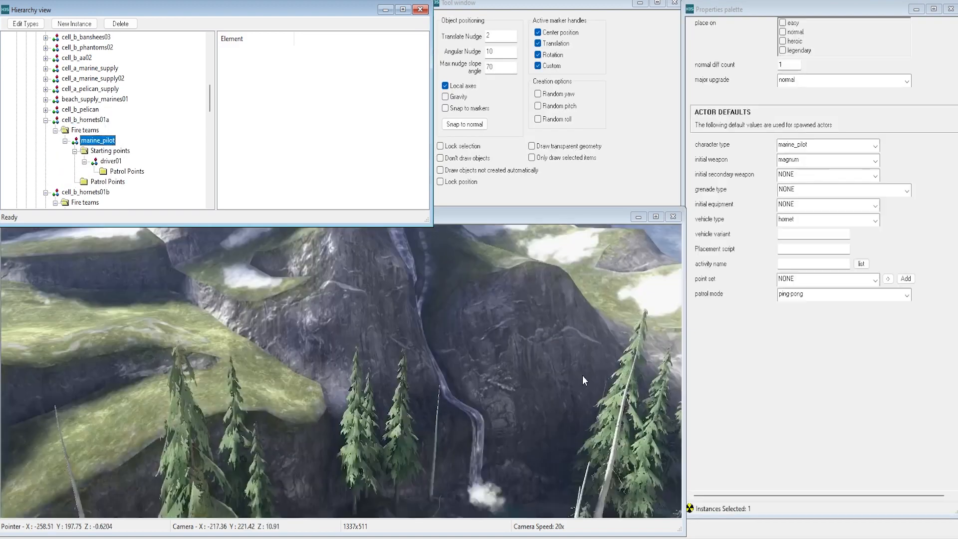
{"action": "left_click", "coordinate": [798, 224]}
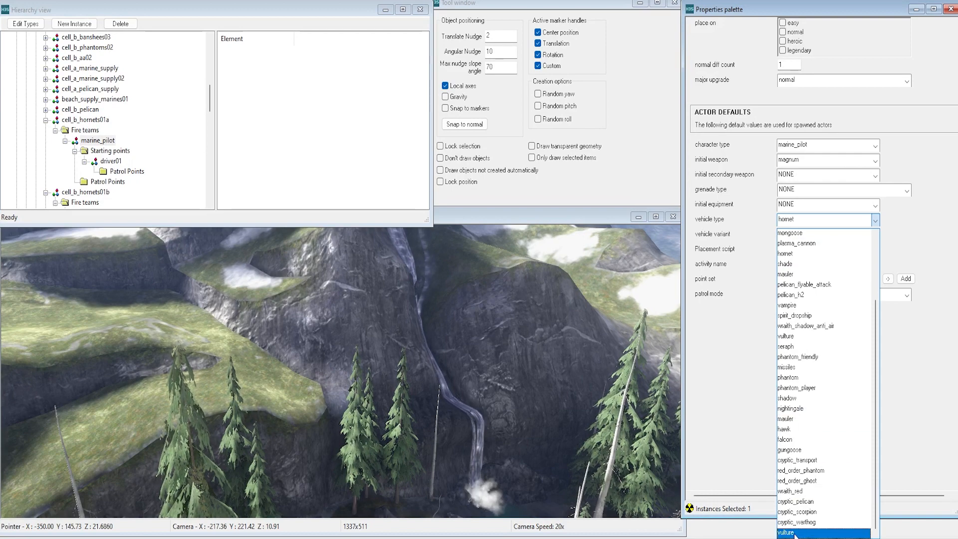
{"action": "left_click", "coordinate": [795, 533]}
Set the vehicle type of the marine_pilot fire team in squad cell_b_hornets01b to vulture as well
{"action": "scroll", "coordinate": [73, 199], "scroll_direction": "down", "scroll_amount": 2}
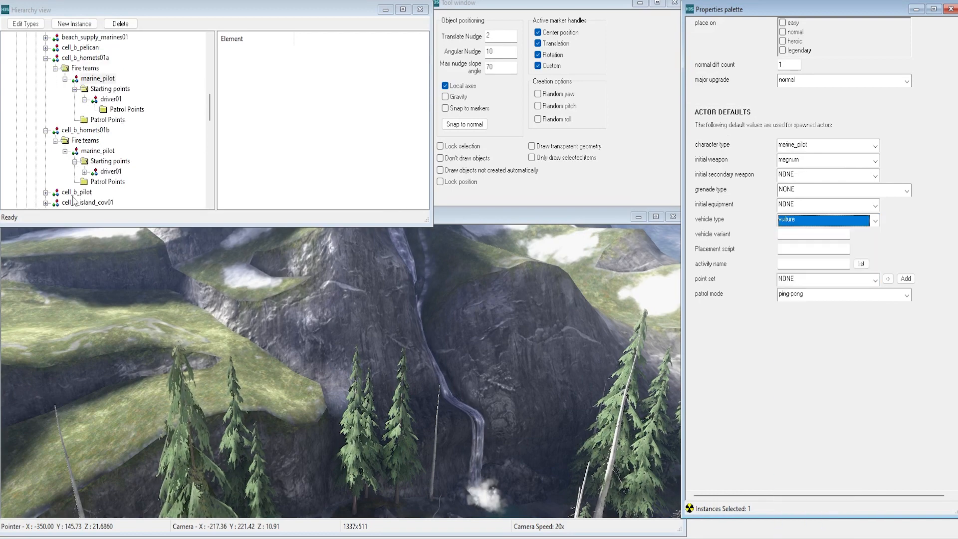
{"action": "left_click", "coordinate": [106, 172]}
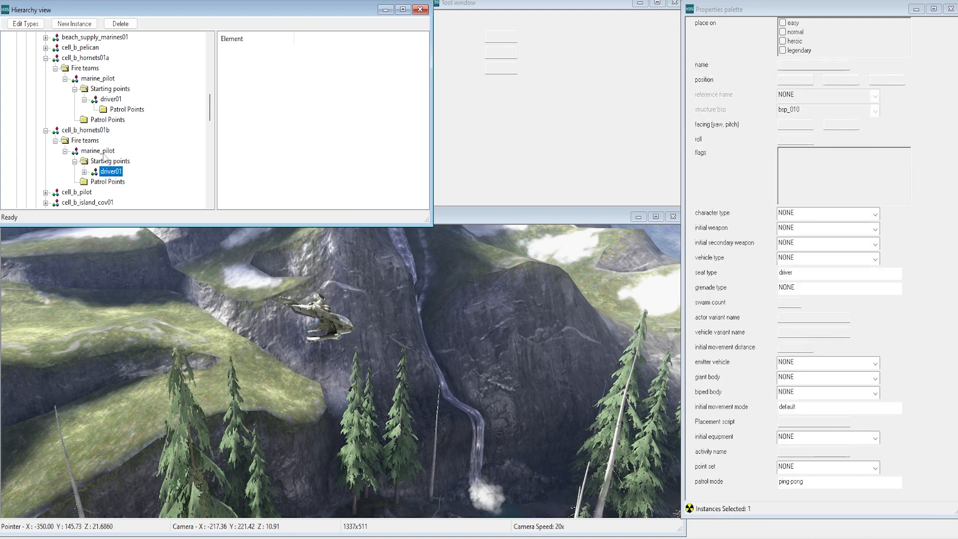
{"action": "left_click", "coordinate": [104, 152]}
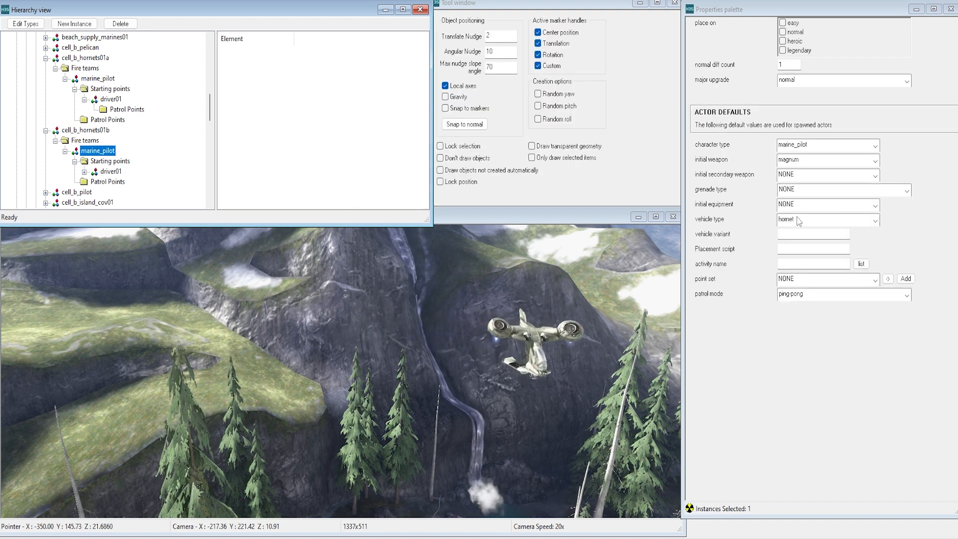
{"action": "left_click", "coordinate": [875, 220]}
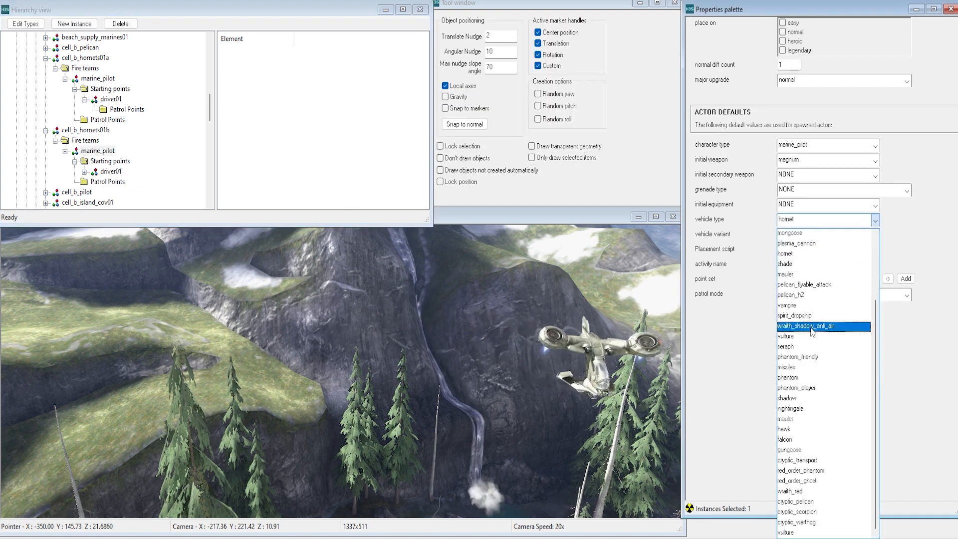
{"action": "left_click", "coordinate": [786, 532]}
Inspect g_insertion_index in the game window's console and enter the g_insertion_index variable for a new command
{"action": "left_click", "coordinate": [331, 300]}
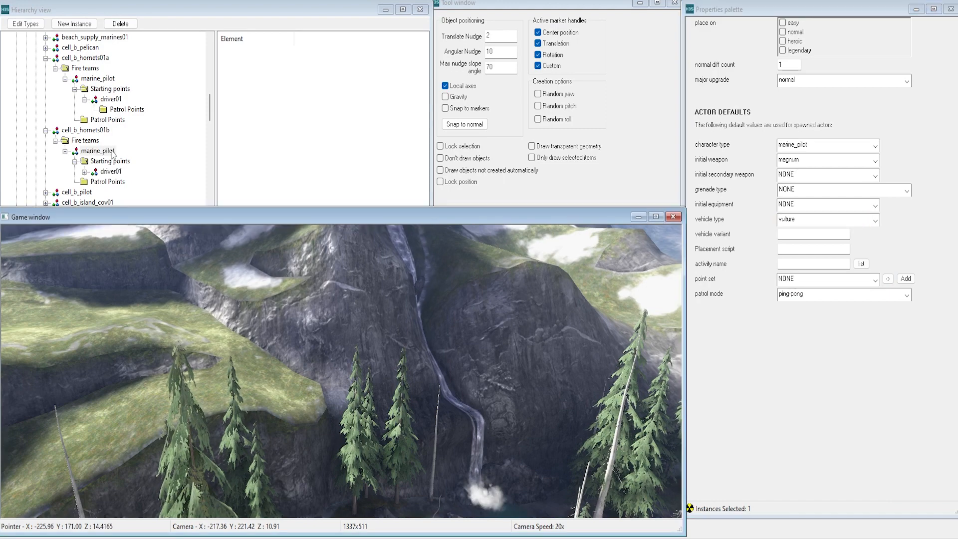
{"action": "middle_click_drag", "start_coordinate": [330, 276], "coordinate": [339, 383]}
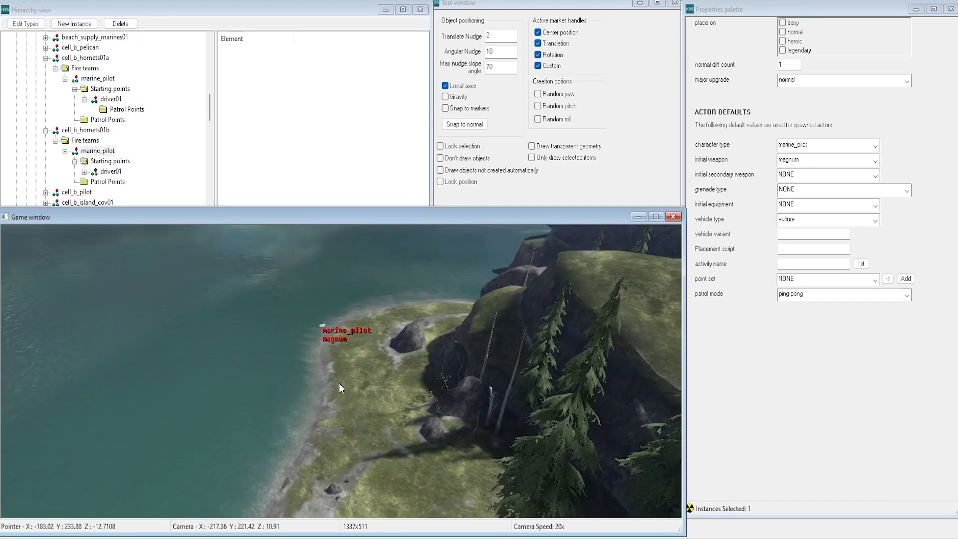
{"action": "key", "text": "Up"}
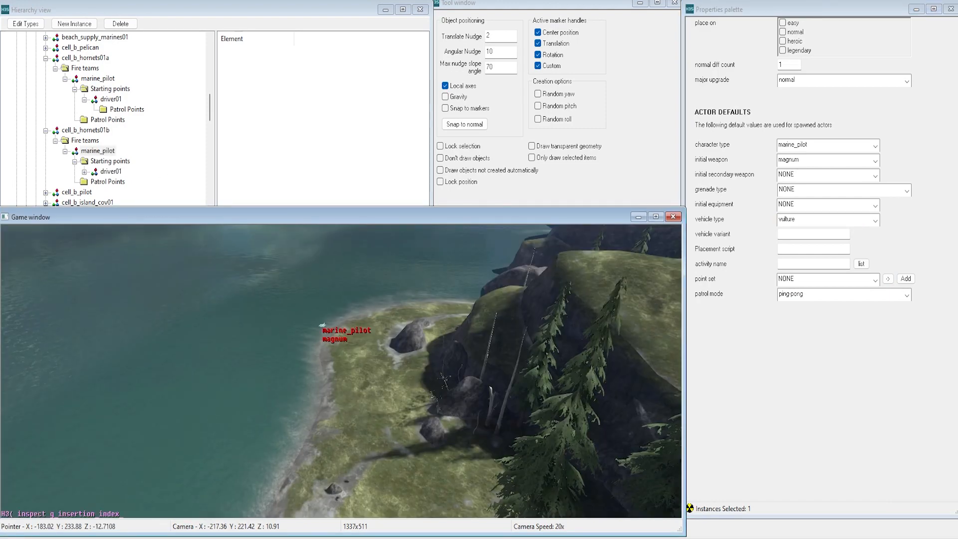
{"action": "key", "text": "Return"}
{"action": "key", "text": "Up"}
{"action": "key", "text": "Escape"}
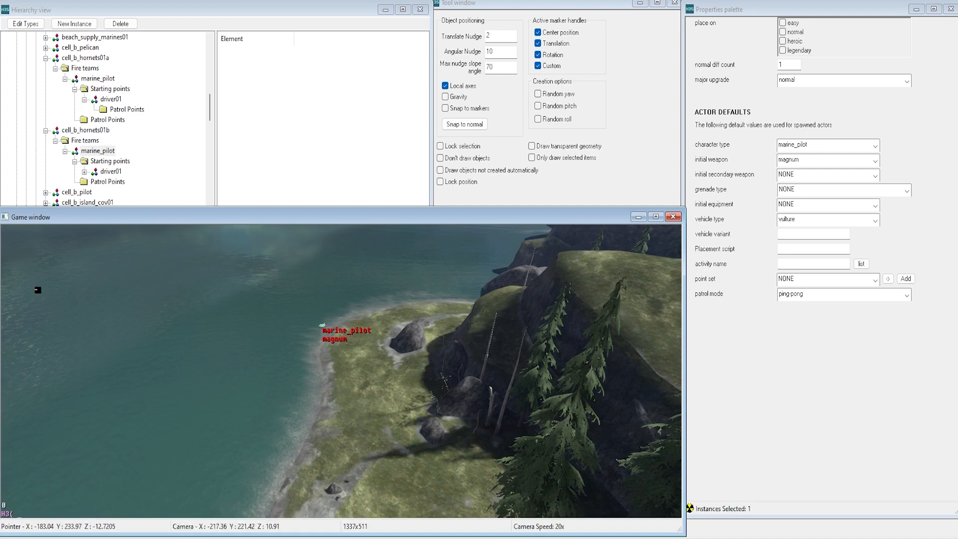
{"action": "type", "text": "g_inser"}
{"action": "key", "text": "Tab"}
Fly the camera down to the beach beside the boulders and briefly play the scenario from there
{"action": "key", "text": "w"}
{"action": "middle_click_drag", "start_coordinate": [420, 353], "coordinate": [494, 276]}
{"action": "key", "text": "d"}
{"action": "middle_click_drag", "start_coordinate": [279, 235], "coordinate": [234, 264]}
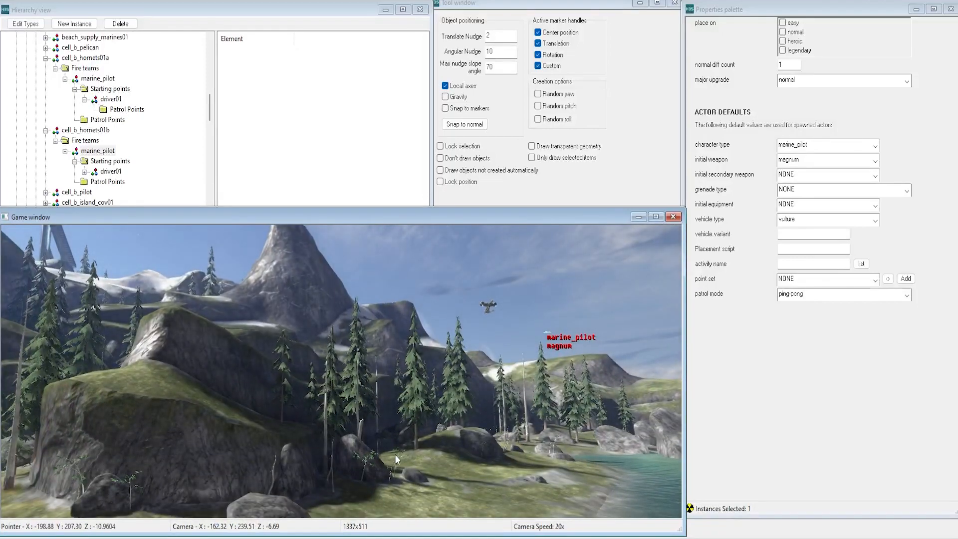
{"action": "key", "text": "w"}
{"action": "middle_click_drag", "start_coordinate": [400, 434], "coordinate": [339, 474]}
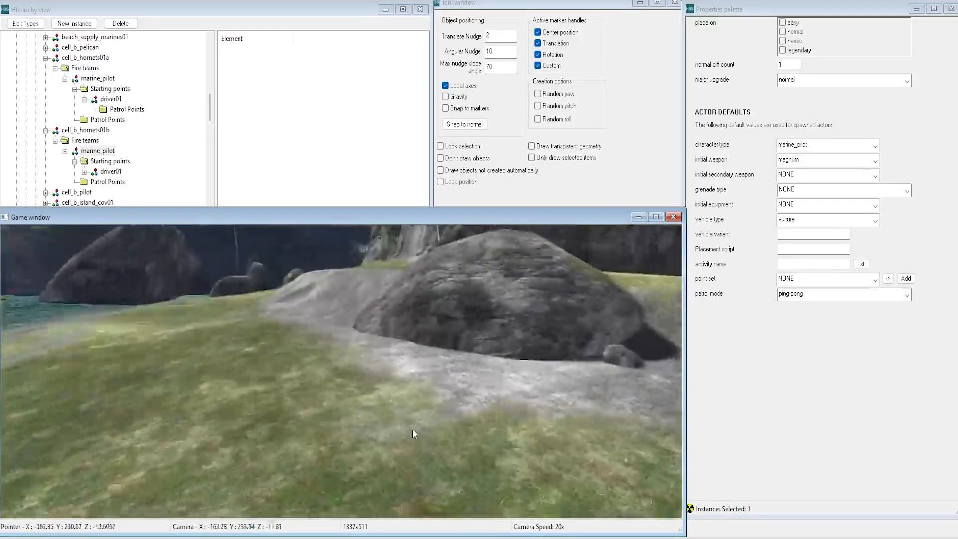
{"action": "key", "text": "Tab"}
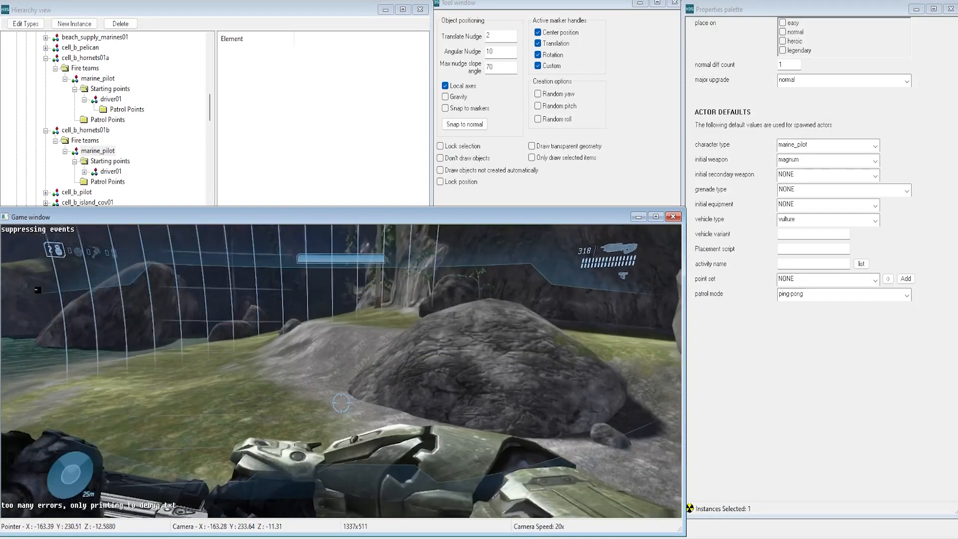
{"action": "key", "text": "Tab"}
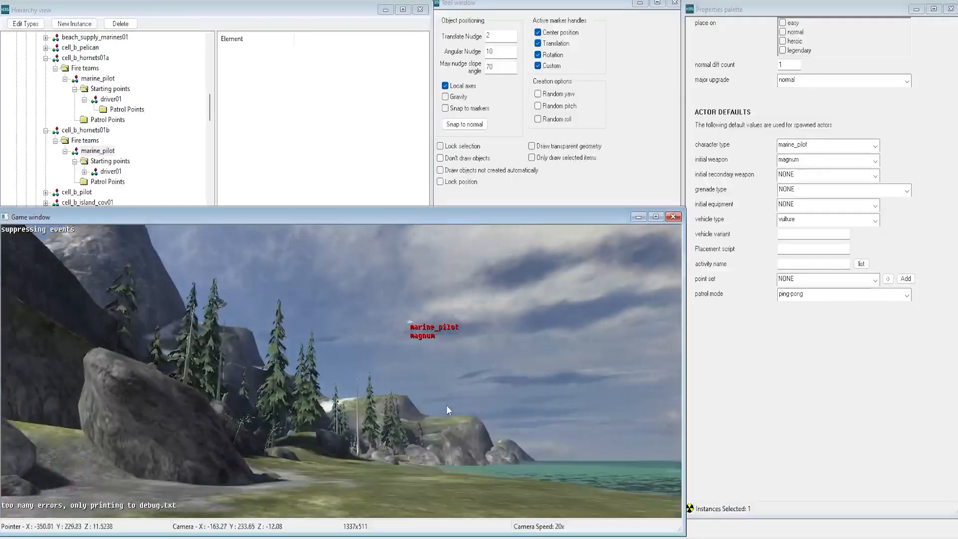
Play-test the beach encounter in the maximized game window, check the vultures' arrival, and restore the window size
{"action": "left_click", "coordinate": [656, 217]}
{"action": "key", "text": "Tab"}
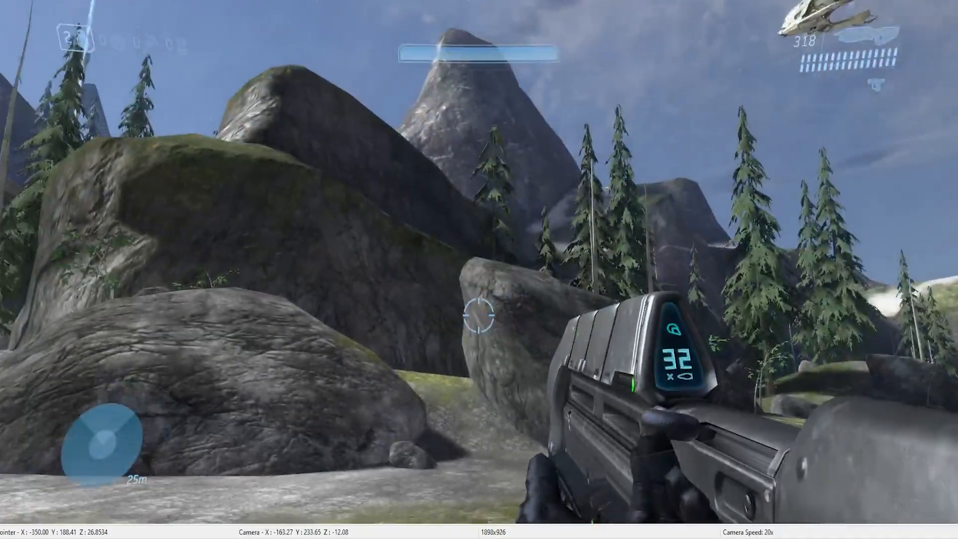
{"action": "key", "text": "Tab"}
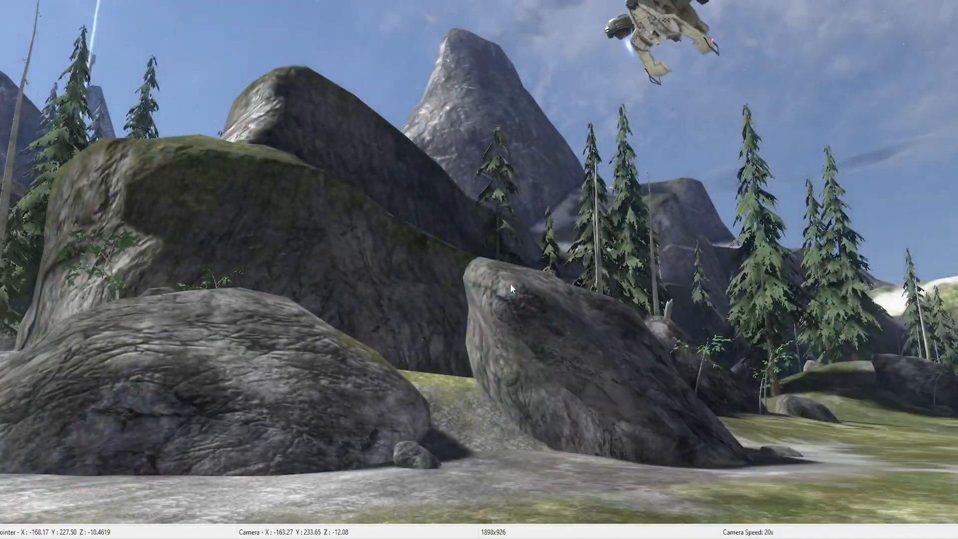
{"action": "key", "text": "ctrl+shift+BackSpace"}
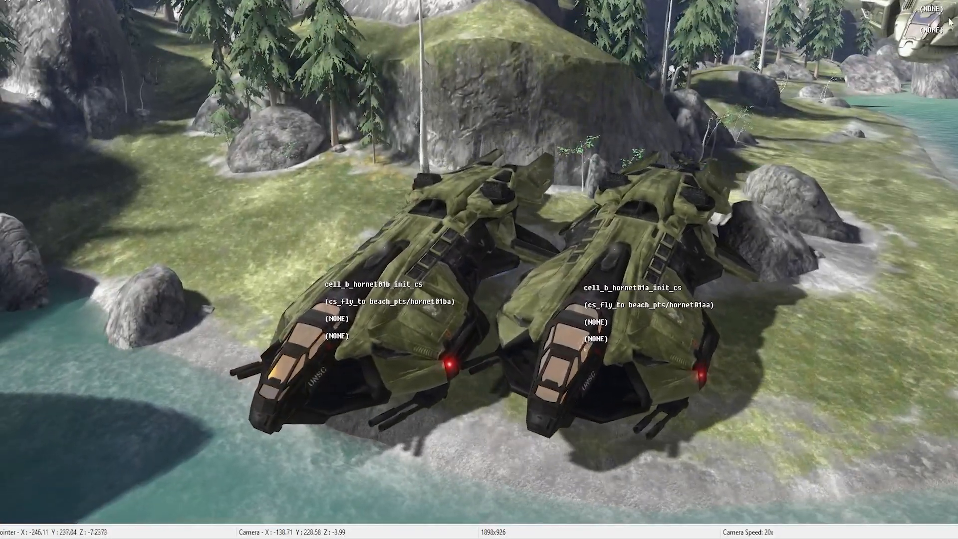
{"action": "left_click", "coordinate": [933, 1]}
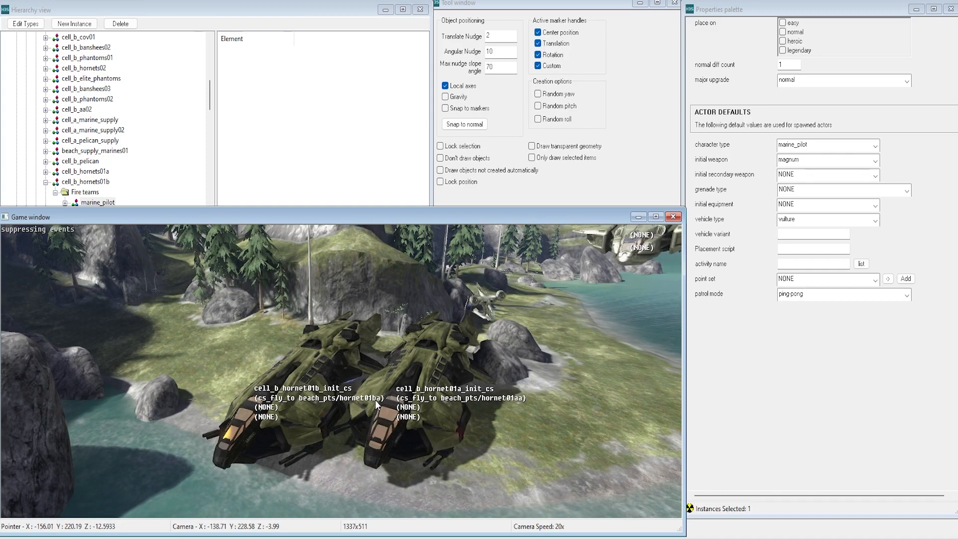
Expand the script data's point sets in the hierarchy and display the points of beach_pts
{"action": "scroll", "coordinate": [109, 159], "scroll_direction": "down", "scroll_amount": 5}
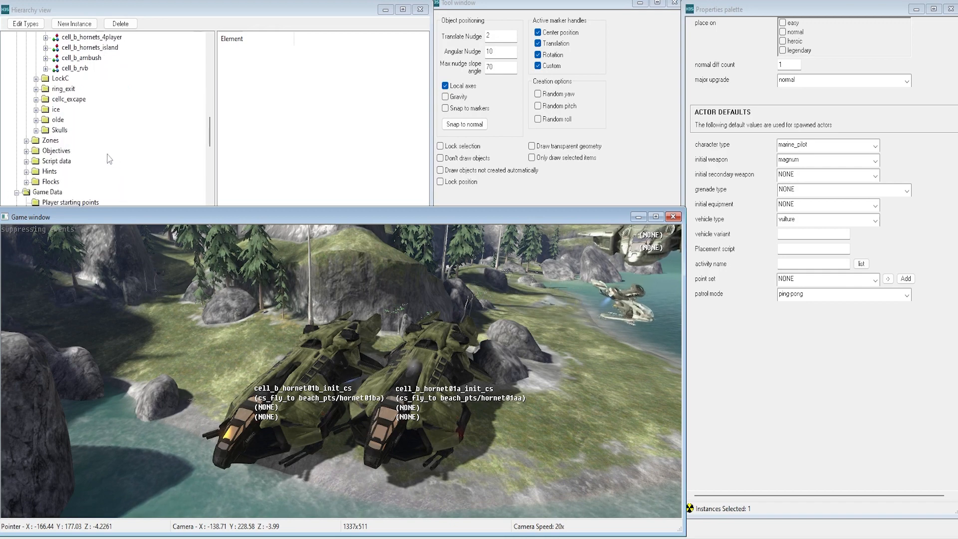
{"action": "scroll", "coordinate": [46, 130], "scroll_direction": "down", "scroll_amount": 1}
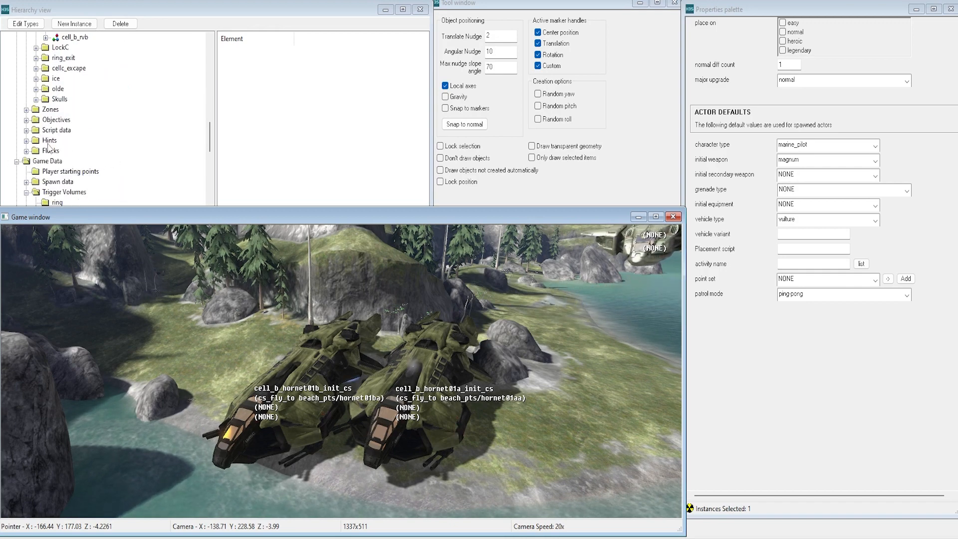
{"action": "left_click", "coordinate": [26, 131]}
{"action": "left_click", "coordinate": [36, 140]}
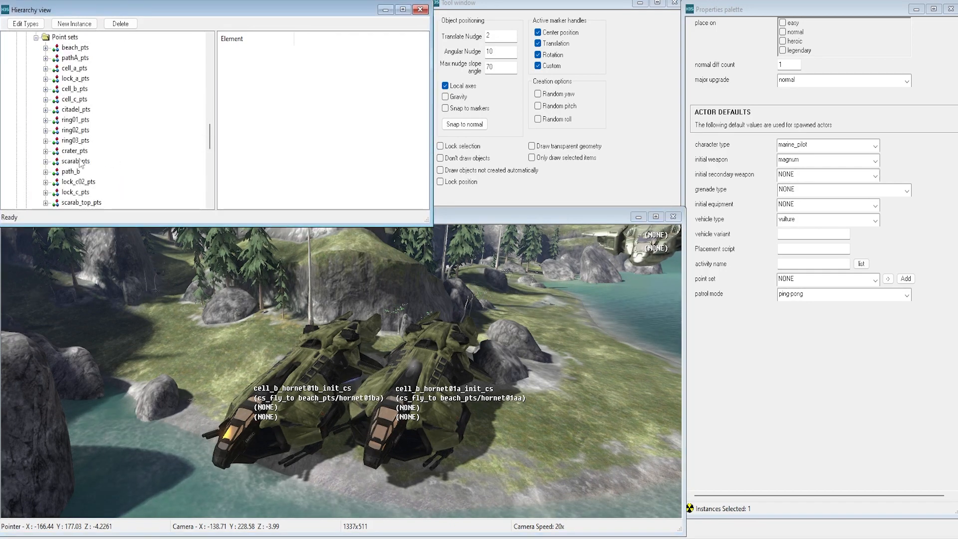
{"action": "scroll", "coordinate": [80, 162], "scroll_direction": "down", "scroll_amount": 1}
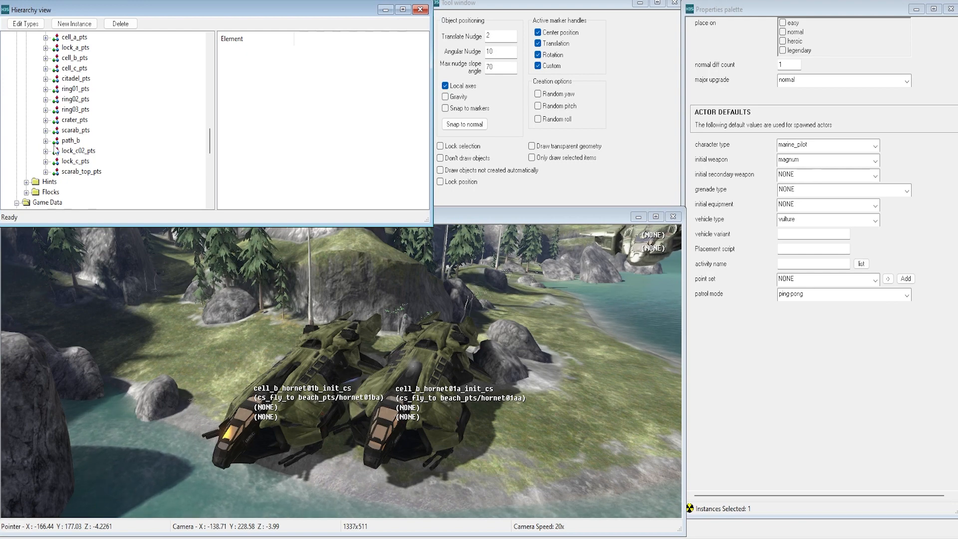
{"action": "scroll", "coordinate": [55, 151], "scroll_direction": "up", "scroll_amount": 1}
{"action": "left_click", "coordinate": [46, 48]}
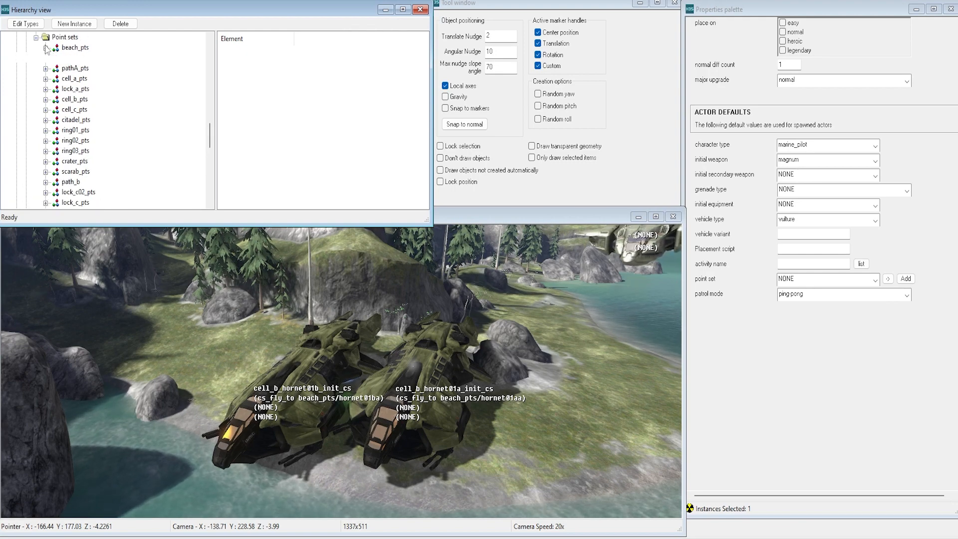
{"action": "left_click", "coordinate": [65, 59]}
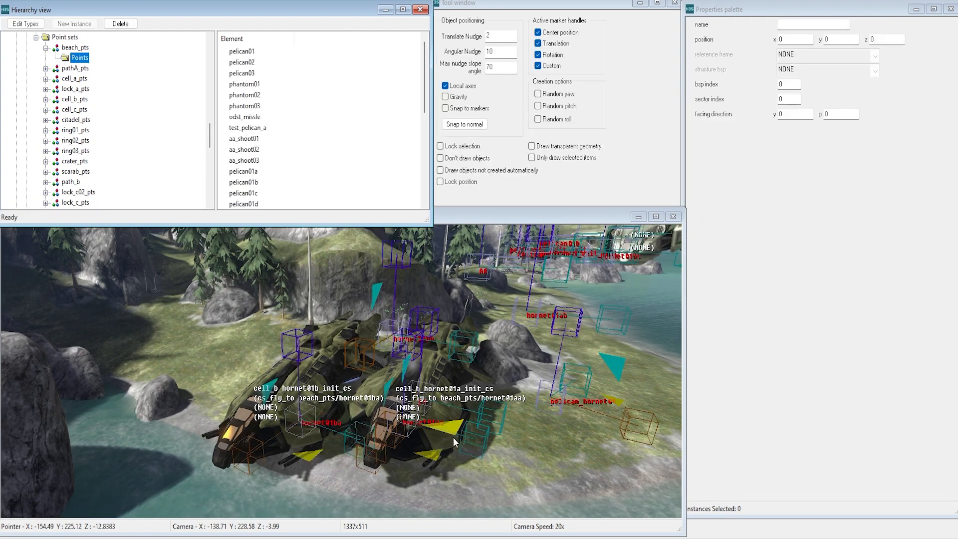
Reposition the hornet01ba point on the beach near the landed vultures and save the scenario
{"action": "key", "text": "w"}
{"action": "middle_click_drag", "start_coordinate": [479, 419], "coordinate": [479, 479]}
{"action": "left_click_drag", "start_coordinate": [333, 439], "coordinate": [462, 496]}
{"action": "middle_click_drag", "start_coordinate": [462, 494], "coordinate": [417, 381]}
{"action": "key", "text": "s"}
{"action": "left_click_drag", "start_coordinate": [416, 376], "coordinate": [373, 355]}
{"action": "middle_click_drag", "start_coordinate": [513, 370], "coordinate": [504, 364]}
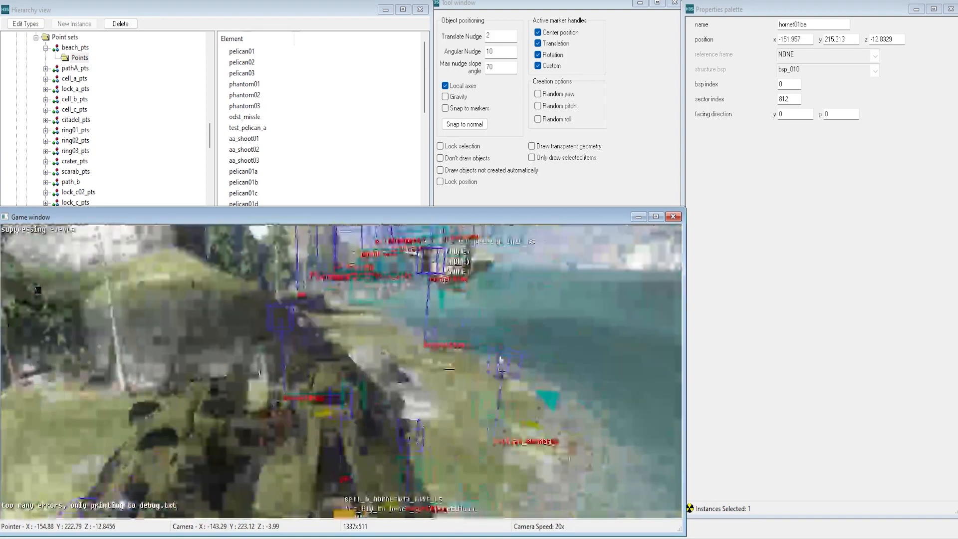
{"action": "left_click", "coordinate": [134, 163]}
{"action": "key", "text": "ctrl+s"}
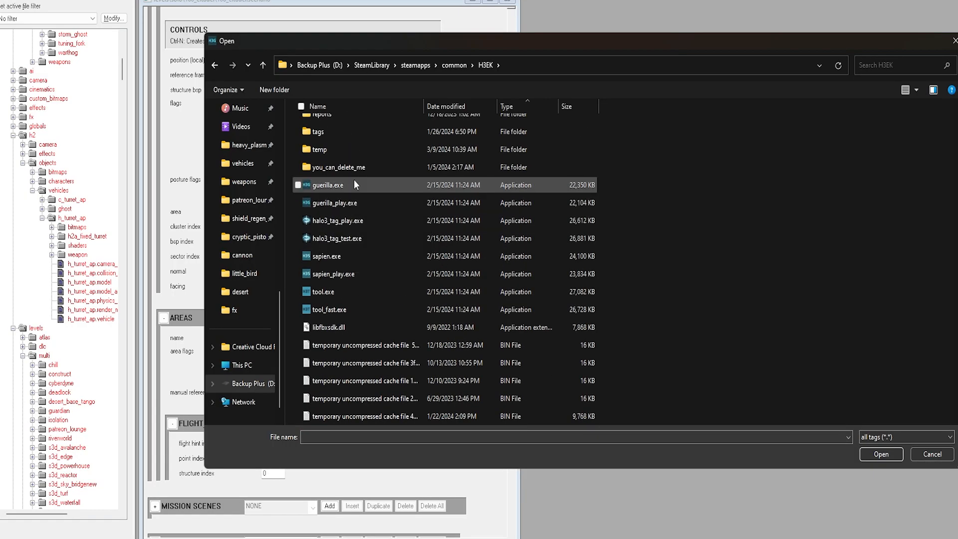
Open the vulture.vehicle tag from objects\vehicles\vulture in the H3EK tags folder
{"action": "double_click", "coordinate": [331, 132]}
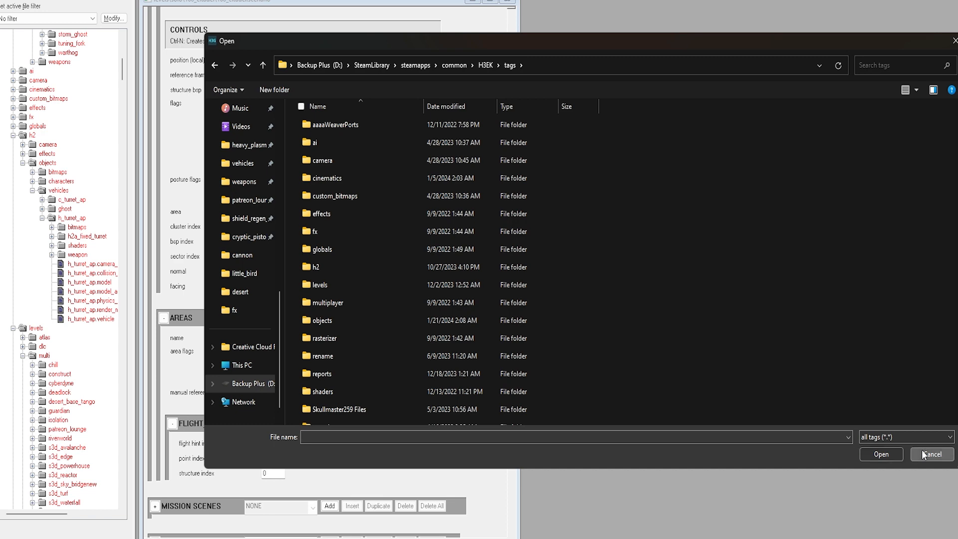
{"action": "left_click", "coordinate": [923, 455]}
{"action": "key", "text": "ctrl+o"}
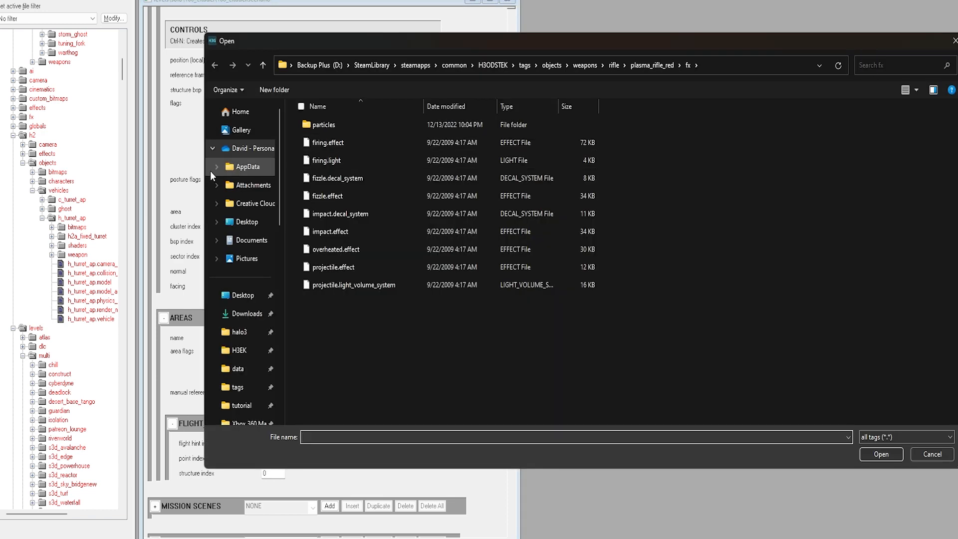
{"action": "scroll", "coordinate": [235, 179], "scroll_direction": "down", "scroll_amount": 3}
{"action": "left_click", "coordinate": [240, 182]}
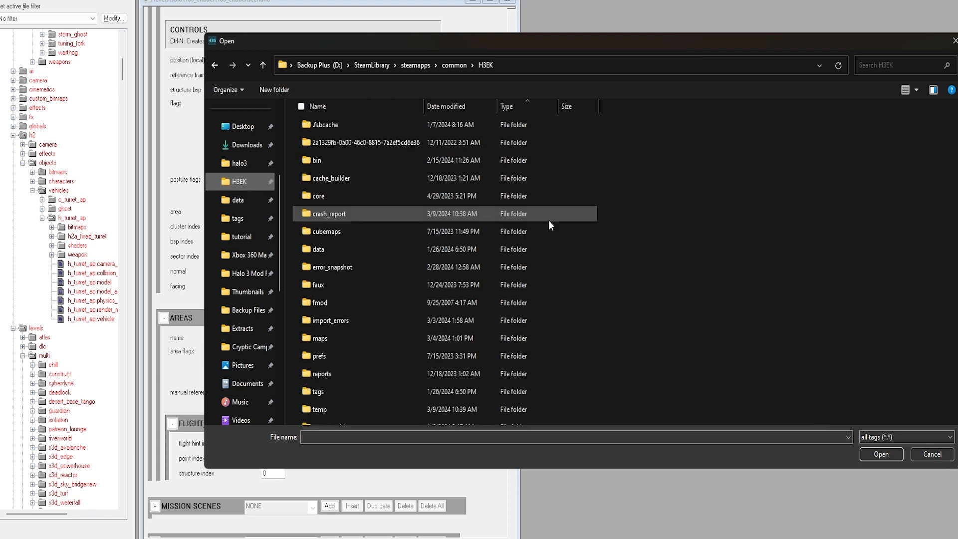
{"action": "double_click", "coordinate": [323, 392]}
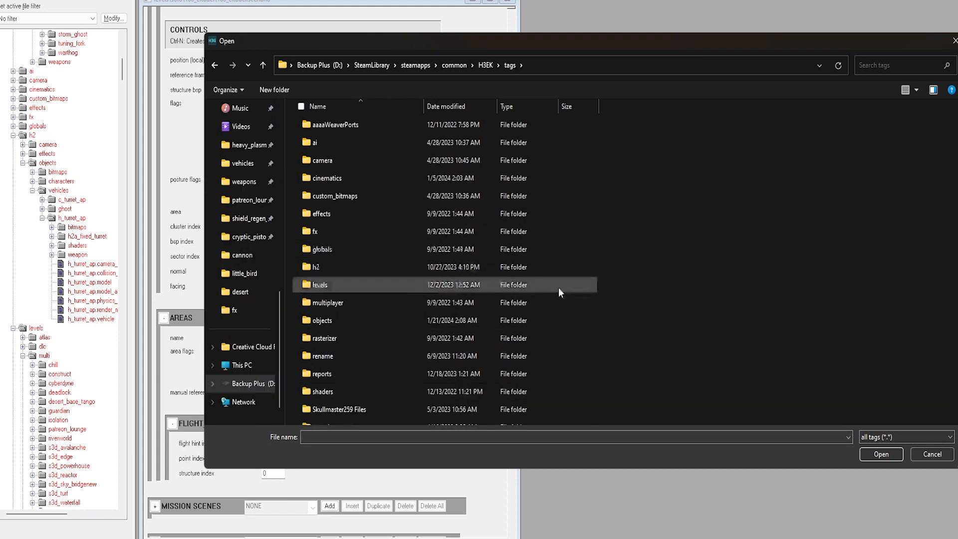
{"action": "double_click", "coordinate": [381, 321]}
{"action": "key", "text": "Return"}
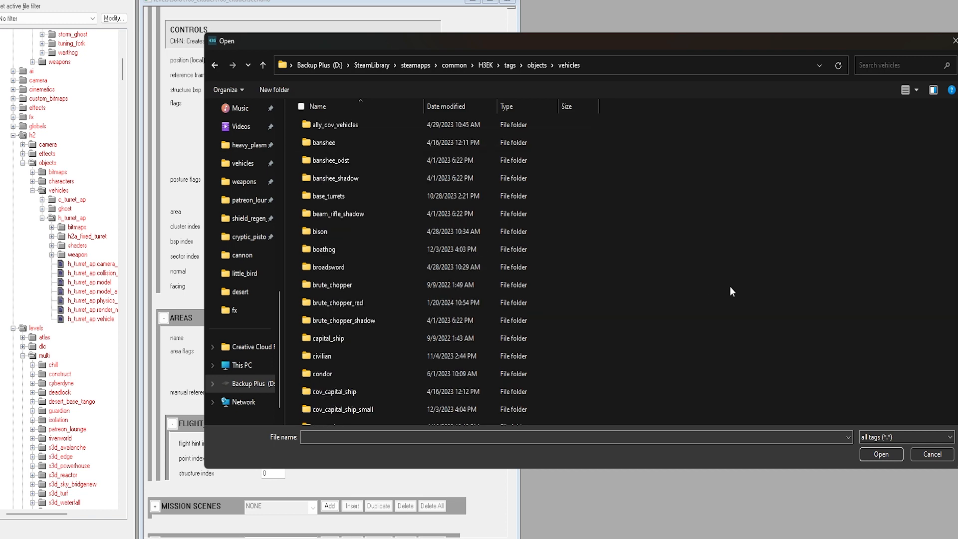
{"action": "type", "text": "vu"}
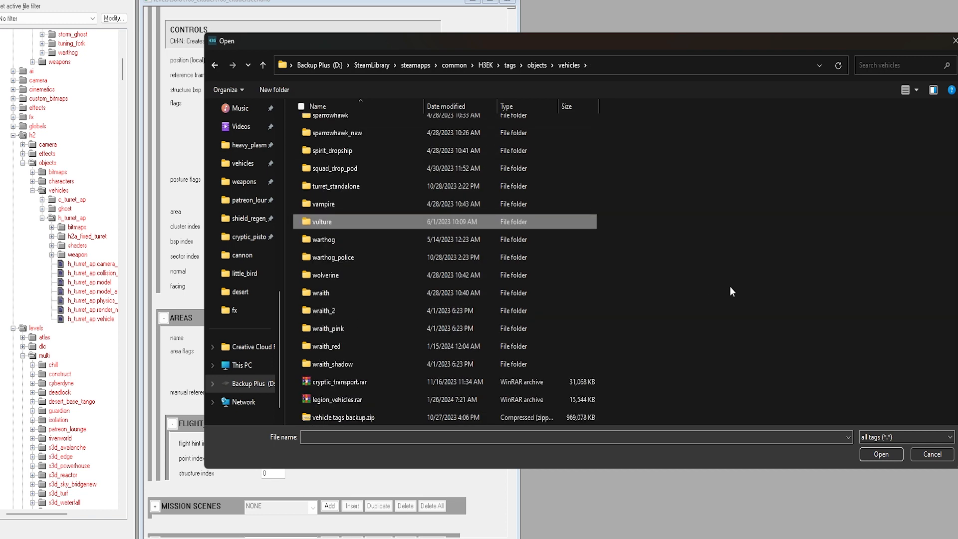
{"action": "key", "text": "Return"}
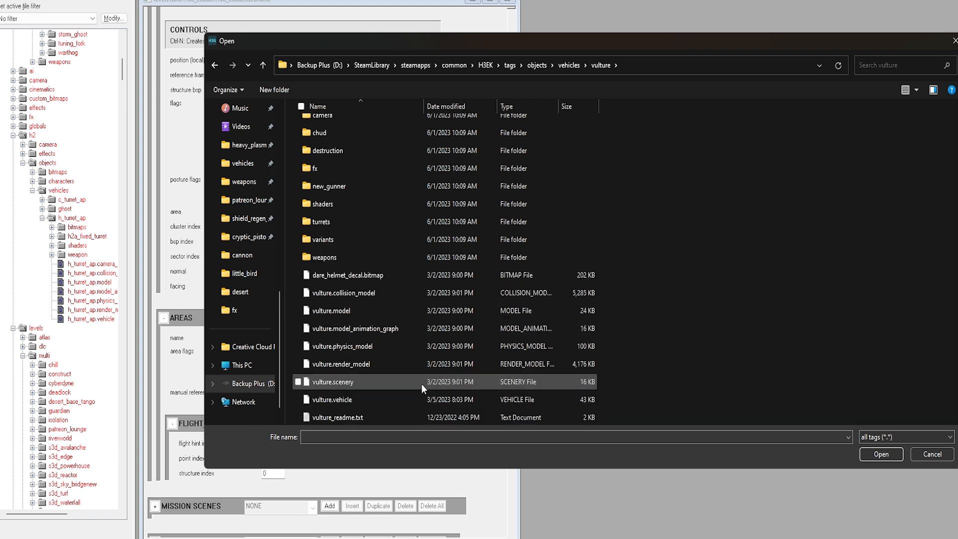
{"action": "double_click", "coordinate": [353, 400]}
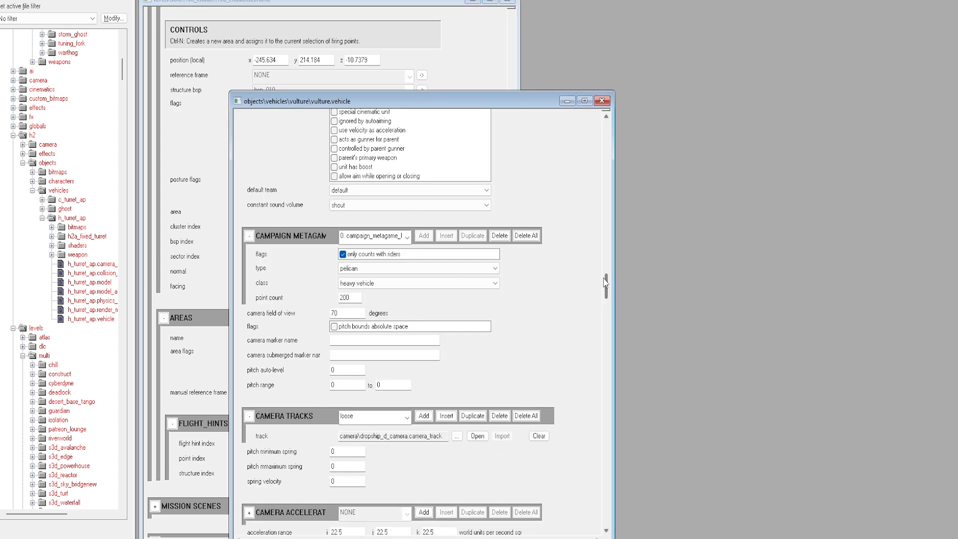
Relabel the vulture's driver seat as hornet_d and save the vehicle tag
{"action": "left_click_drag", "start_coordinate": [605, 282], "coordinate": [579, 349]}
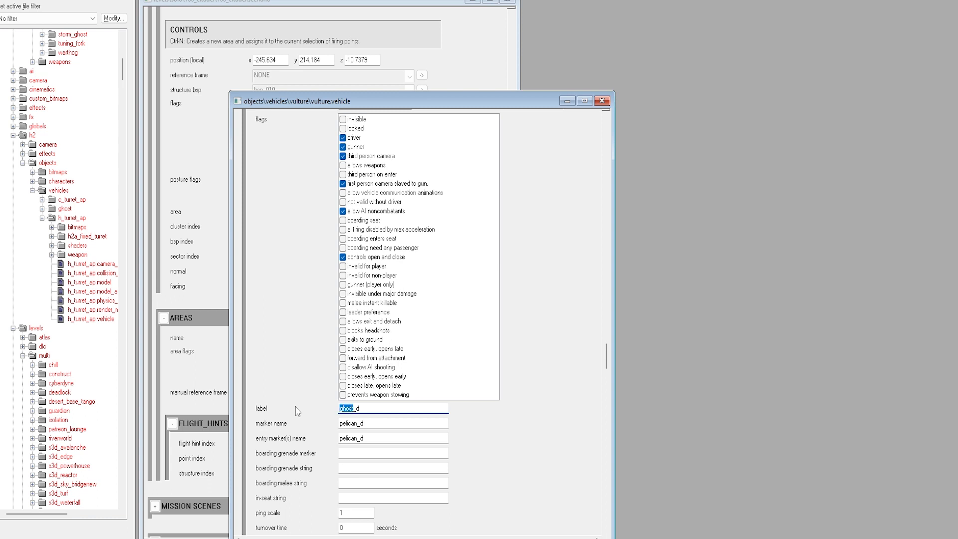
{"action": "scroll", "coordinate": [532, 400], "scroll_direction": "up", "scroll_amount": 4}
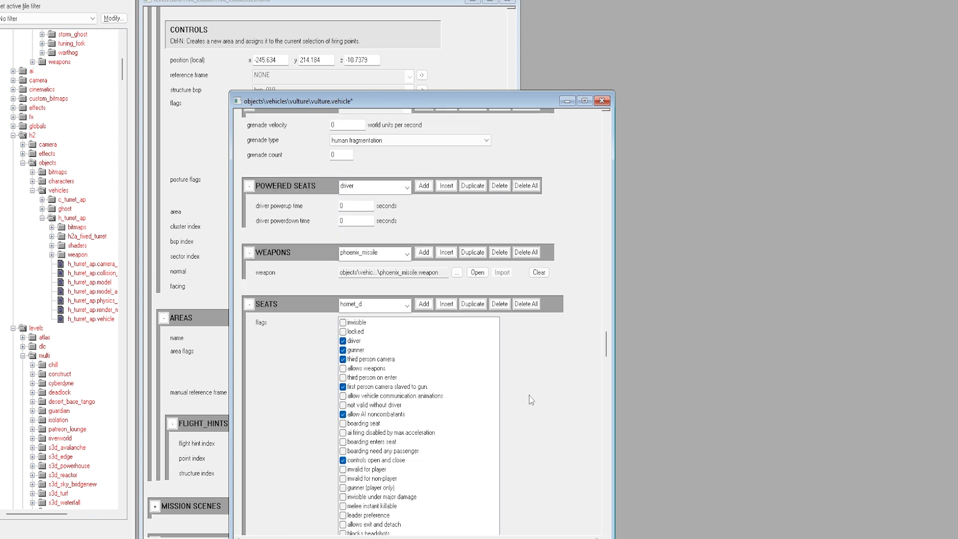
{"action": "left_click", "coordinate": [359, 306]}
{"action": "left_click", "coordinate": [359, 306]}
{"action": "key", "text": "ctrl+s"}
{"action": "scroll", "coordinate": [338, 348], "scroll_direction": "down", "scroll_amount": 8}
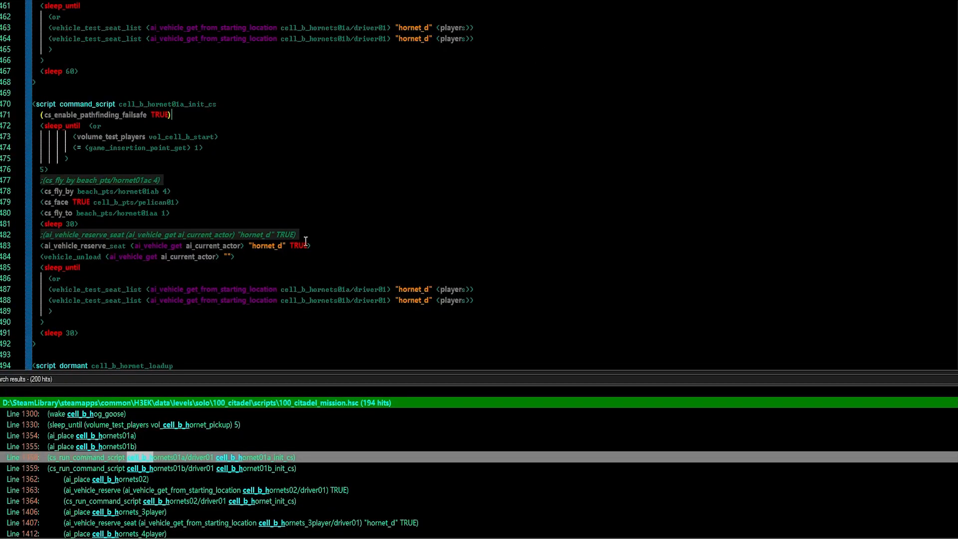
Review the "hornet_d" seat tests in the cell_b_hornet01a_init_cs script and switch to Sapien's game window
{"action": "left_click_drag", "start_coordinate": [428, 288], "coordinate": [402, 287]}
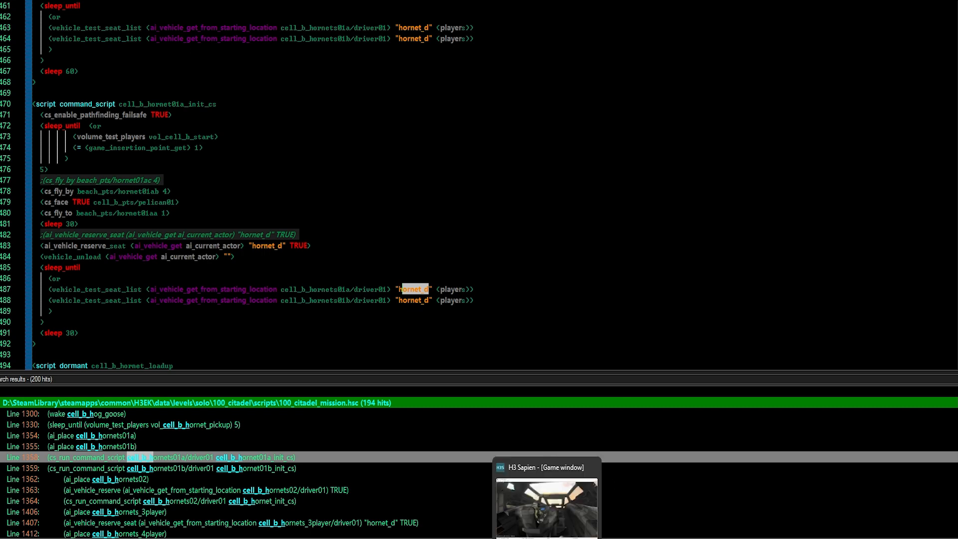
{"action": "left_click", "coordinate": [547, 538]}
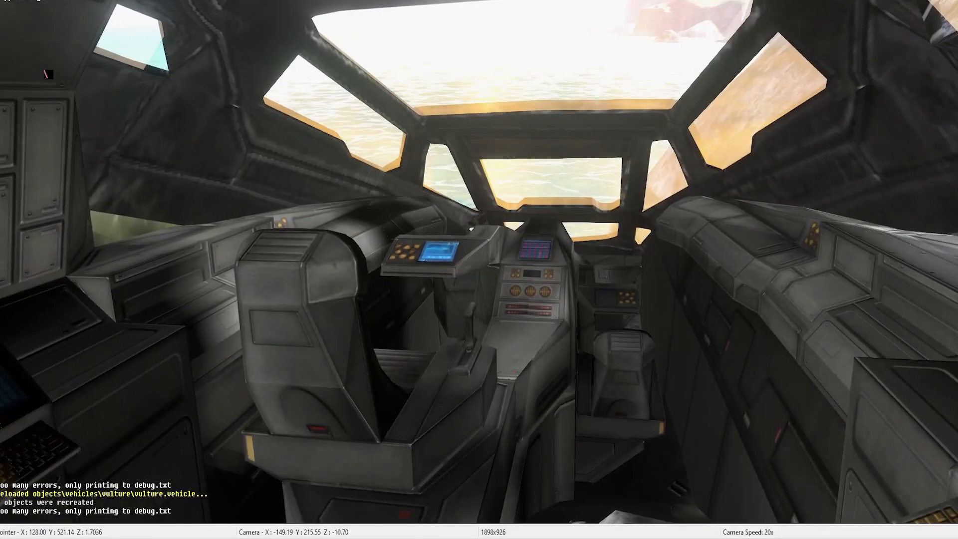
{"action": "left_click", "coordinate": [14, 0]}
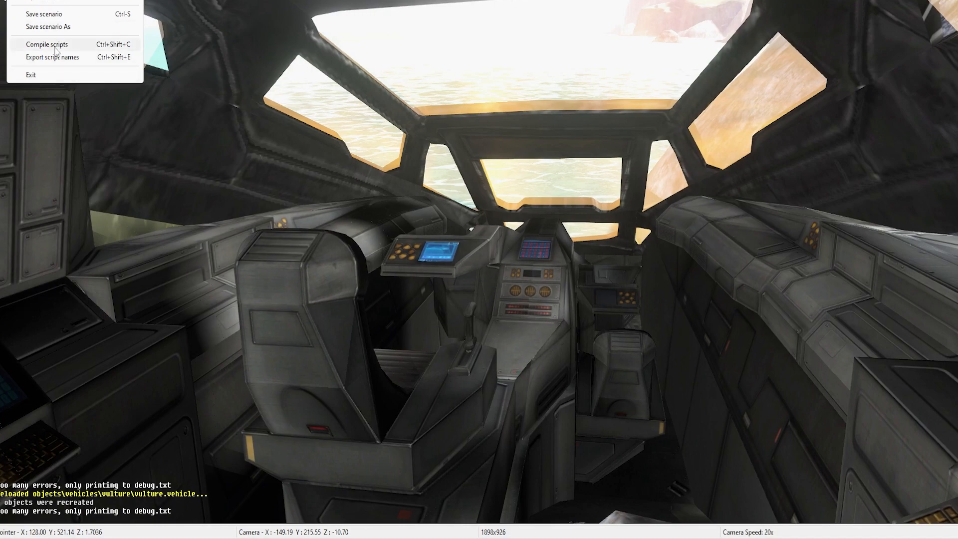
{"action": "left_click", "coordinate": [530, 214]}
Examine the two landed vultures and the beach_pts points around them from several angles
{"action": "mouse_move", "coordinate": [531, 217]}
{"action": "middle_mouse_down"}
{"action": "mouse_move", "coordinate": [47, 73]}
{"action": "mouse_move", "coordinate": [522, 224]}
{"action": "middle_mouse_up"}
{"action": "key", "text": "s"}
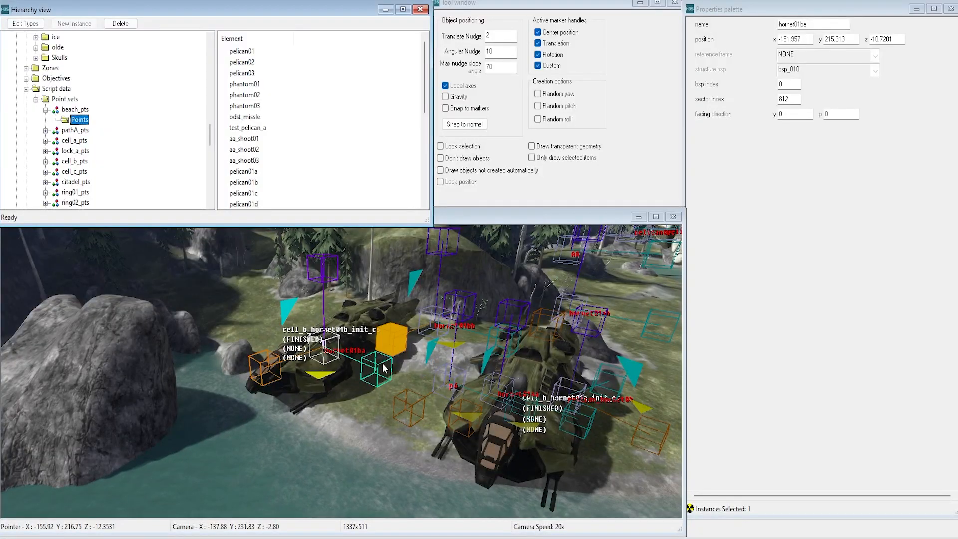
{"action": "key", "text": "w"}
{"action": "middle_click_drag", "start_coordinate": [384, 359], "coordinate": [395, 392]}
{"action": "key", "text": "w"}
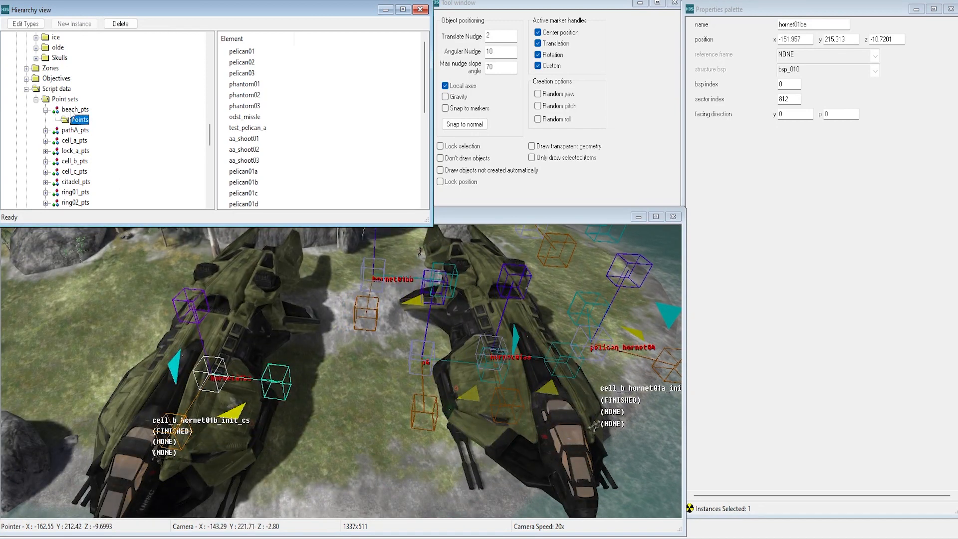
{"action": "middle_click_drag", "start_coordinate": [232, 382], "coordinate": [194, 369]}
{"action": "key", "text": "d"}
{"action": "left_click_drag", "start_coordinate": [194, 369], "coordinate": [193, 374]}
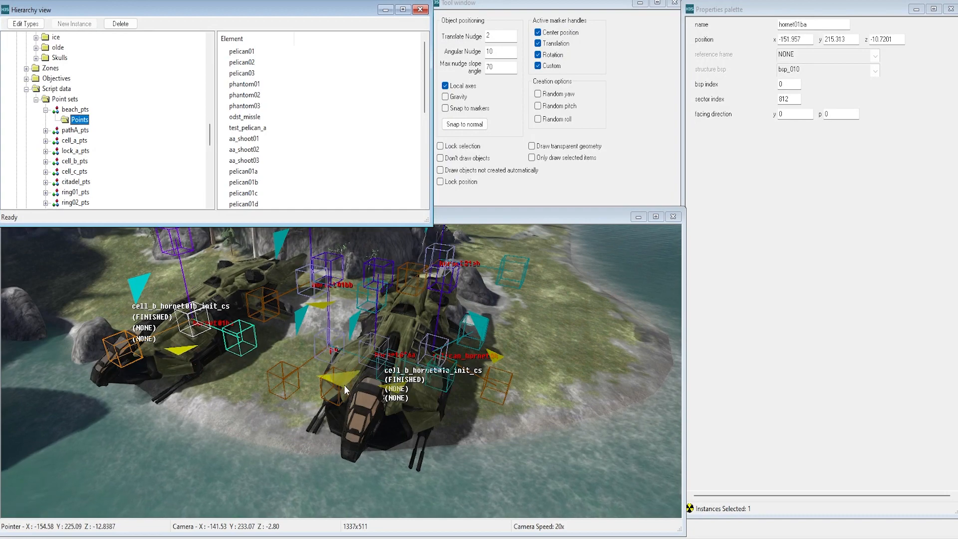
{"action": "middle_click_drag", "start_coordinate": [382, 359], "coordinate": [302, 355]}
{"action": "key", "text": "d"}
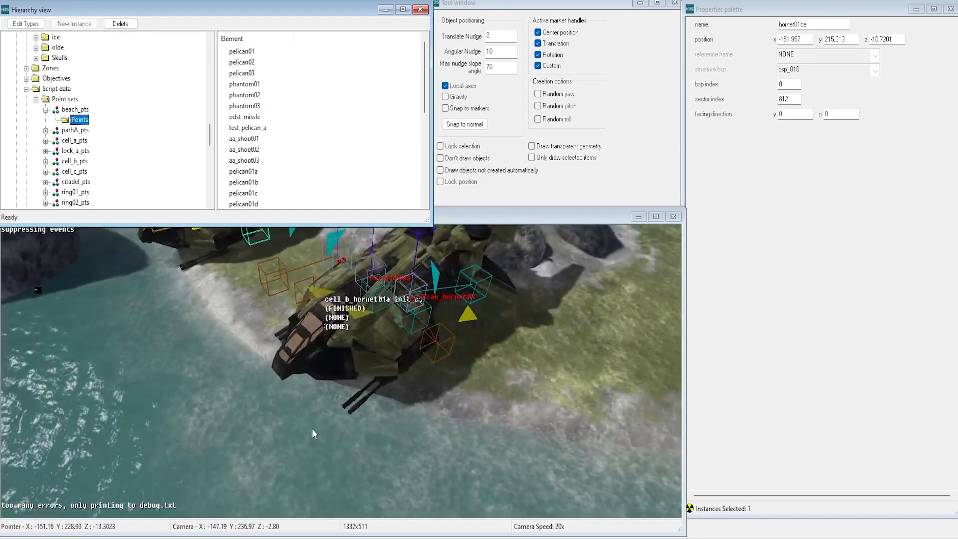
{"action": "middle_click_drag", "start_coordinate": [330, 387], "coordinate": [401, 461]}
{"action": "key", "text": "a"}
{"action": "key", "text": "w"}
{"action": "key", "text": "w"}
{"action": "key", "text": "s"}
{"action": "key", "text": "s"}
{"action": "middle_click_drag", "start_coordinate": [38, 289], "coordinate": [37, 290]}
{"action": "key", "text": "d"}
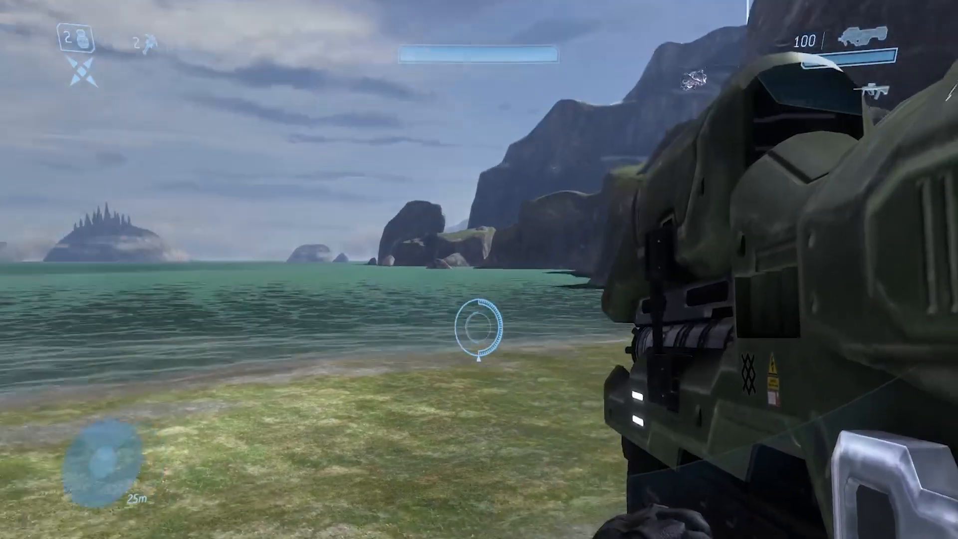
Bring up the main debug menu in the beach play-test and toggle out of player control and back
{"action": "key", "text": "Home"}
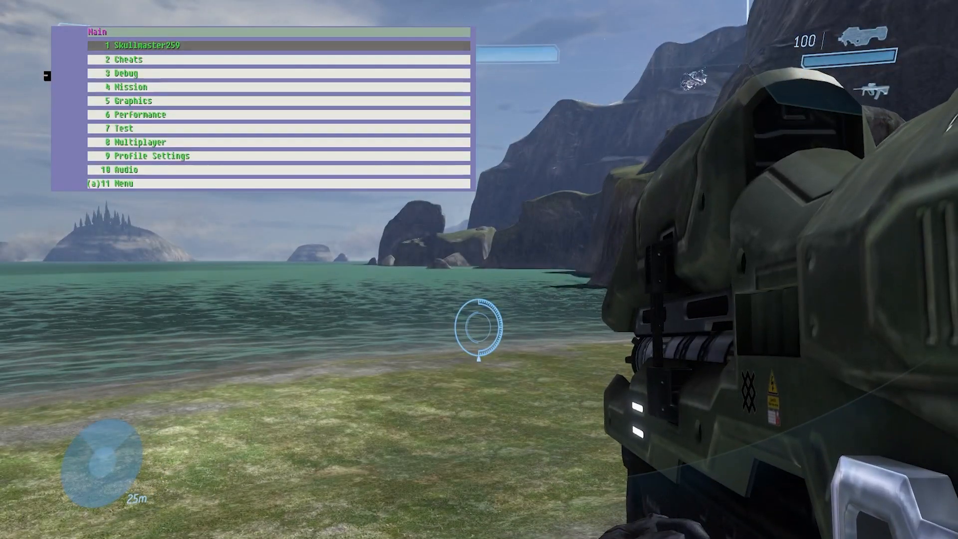
{"action": "key", "text": "BackSpace"}
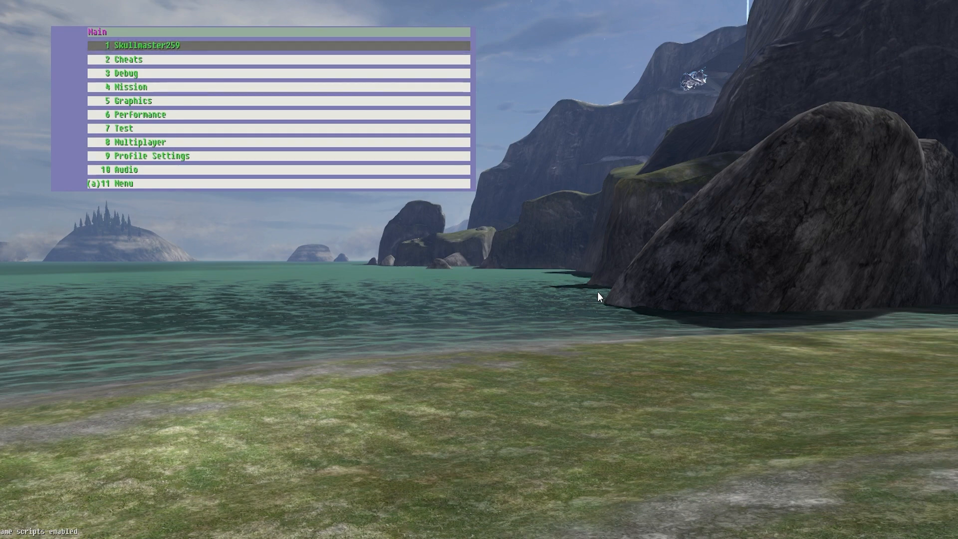
{"action": "key", "text": "BackSpace"}
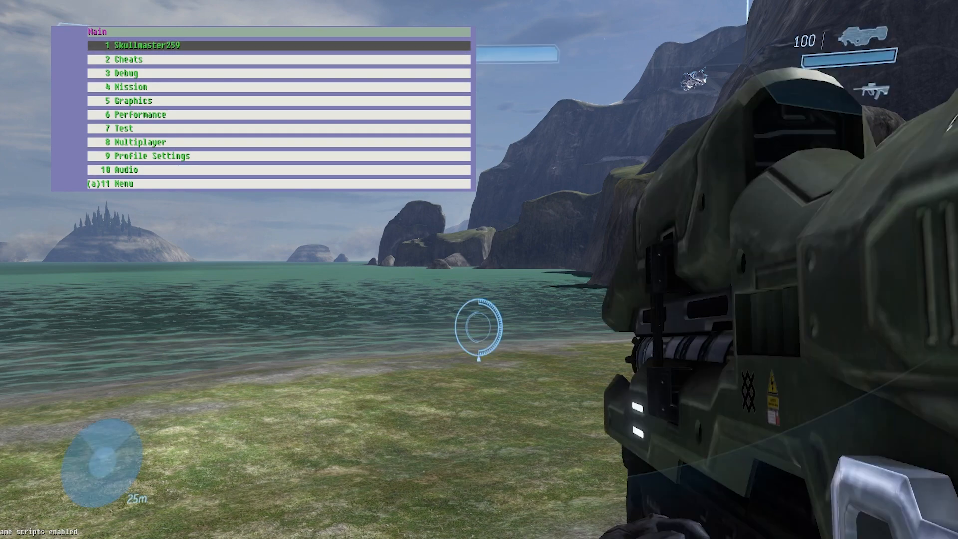